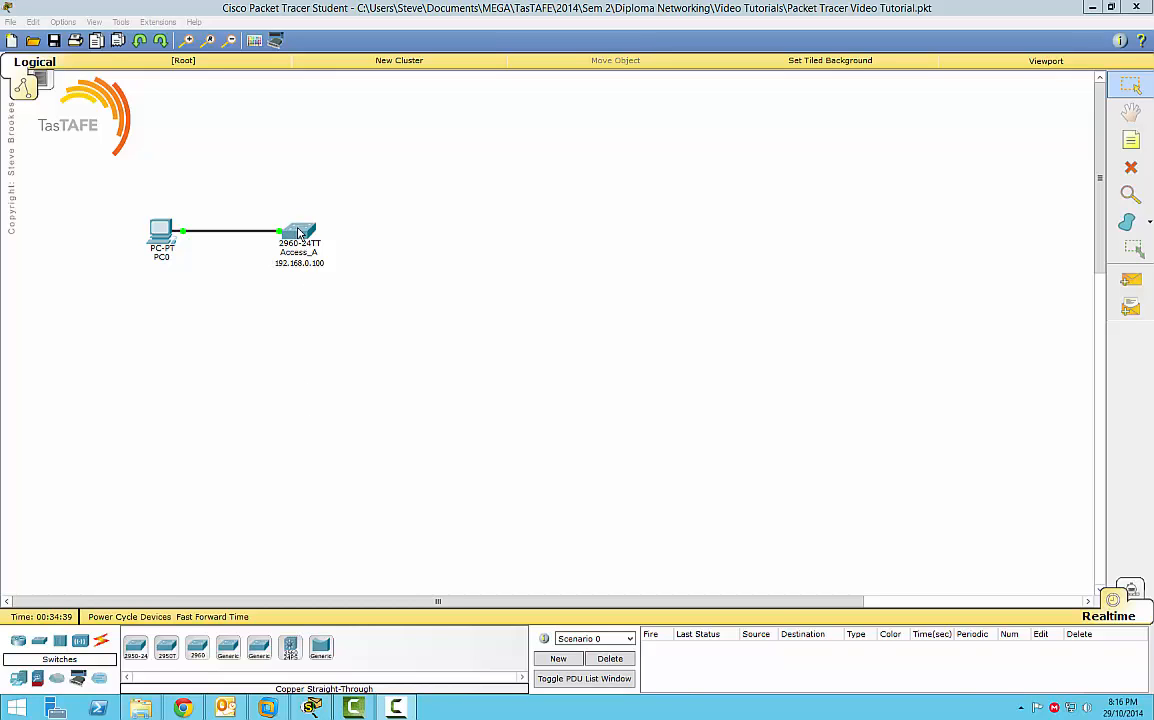
- Add a 2960 switch to the workspace directly below the Access_A switch
{"action": "left_click", "coordinate": [197, 650]}
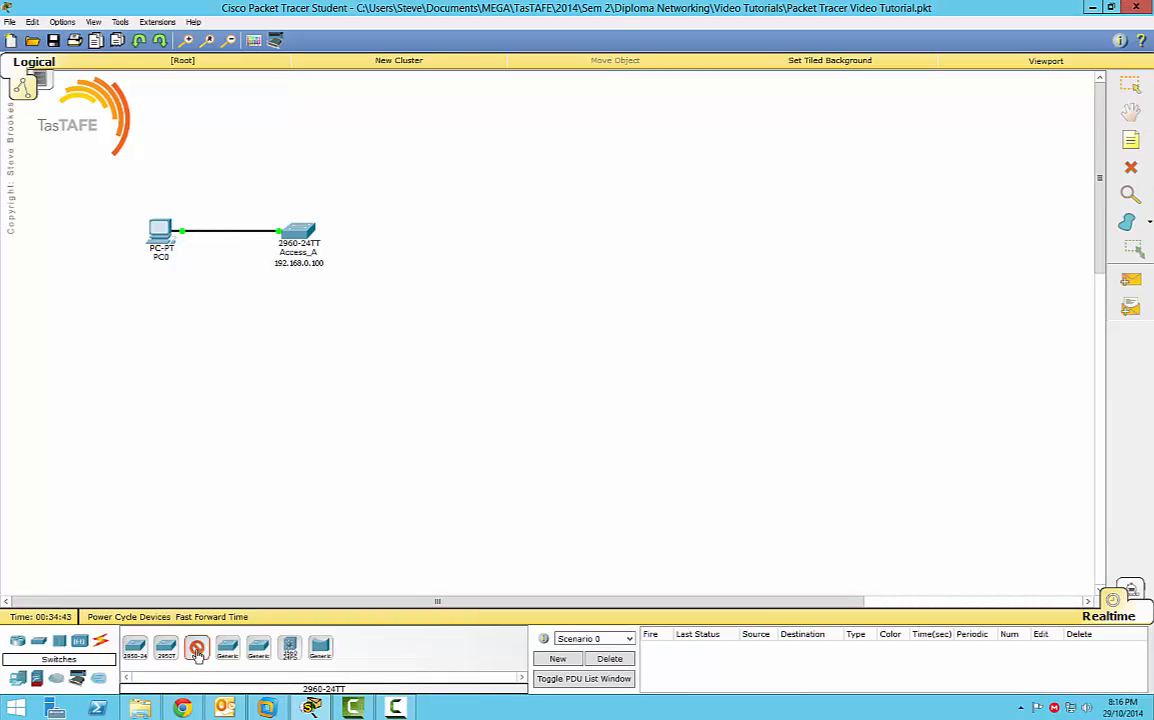
{"action": "left_click", "coordinate": [296, 322]}
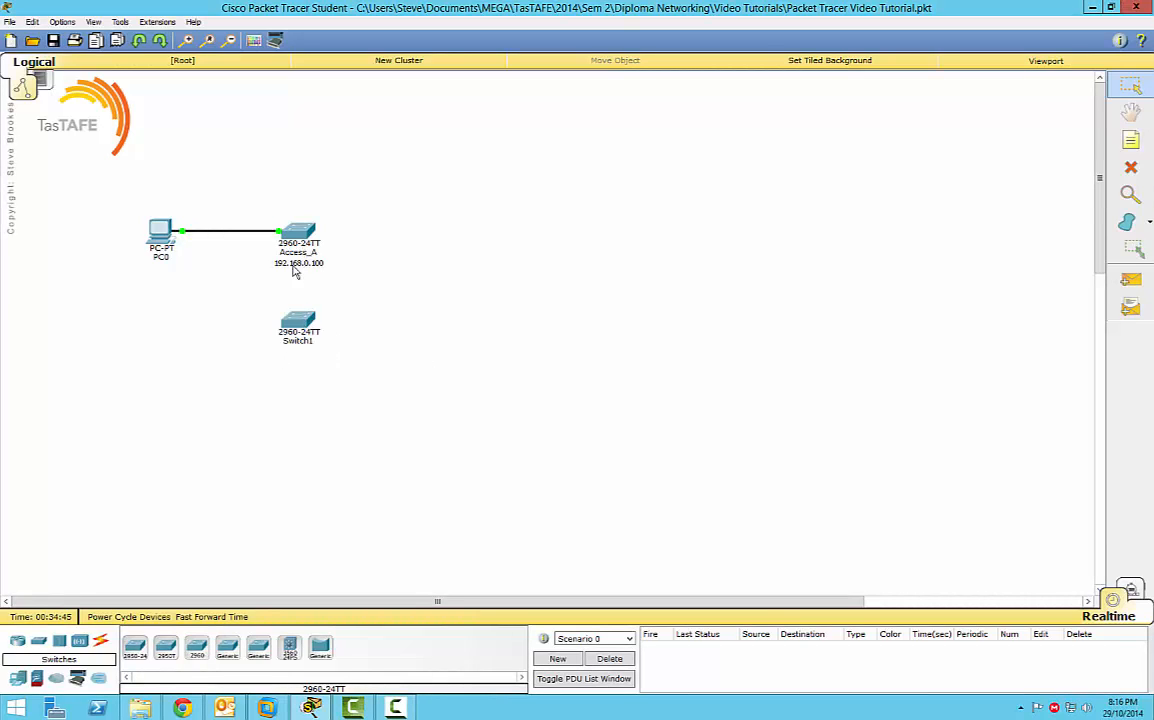
{"action": "mouse_move", "coordinate": [295, 325]}
- Open the command line of the Access_A switch and display its full running configuration with sh run
{"action": "mouse_move", "coordinate": [286, 232]}
{"action": "left_click", "coordinate": [303, 233]}
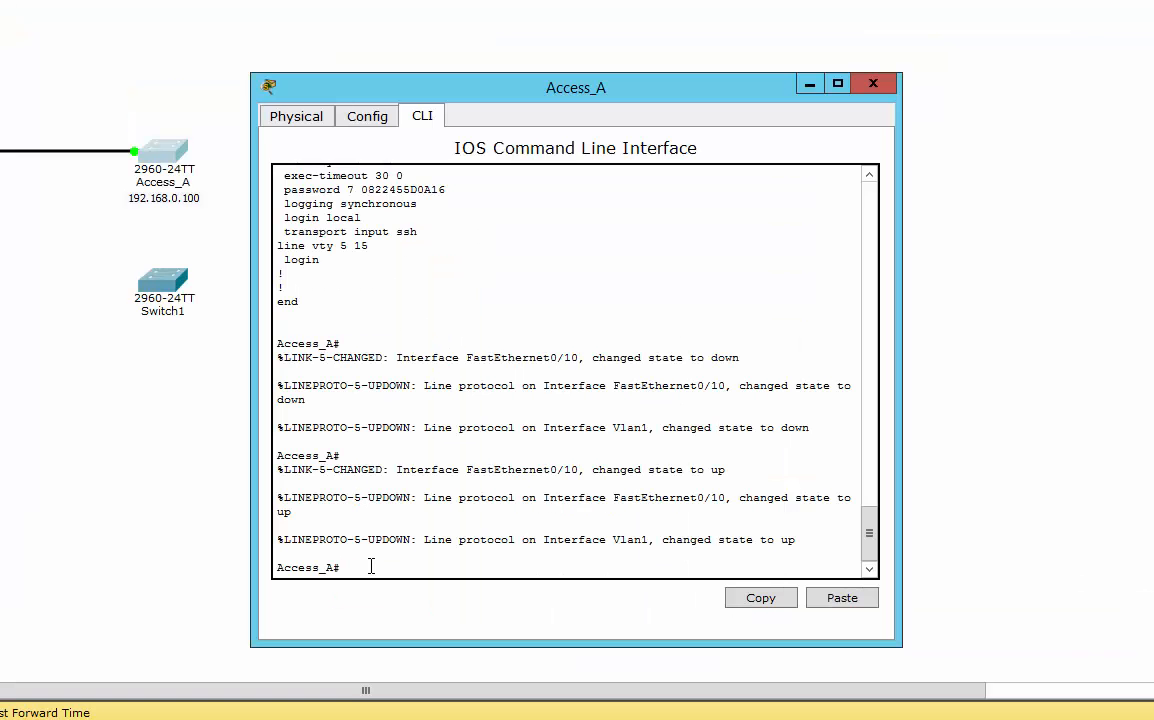
{"action": "left_click_drag", "start_coordinate": [540, 88], "coordinate": [508, 37]}
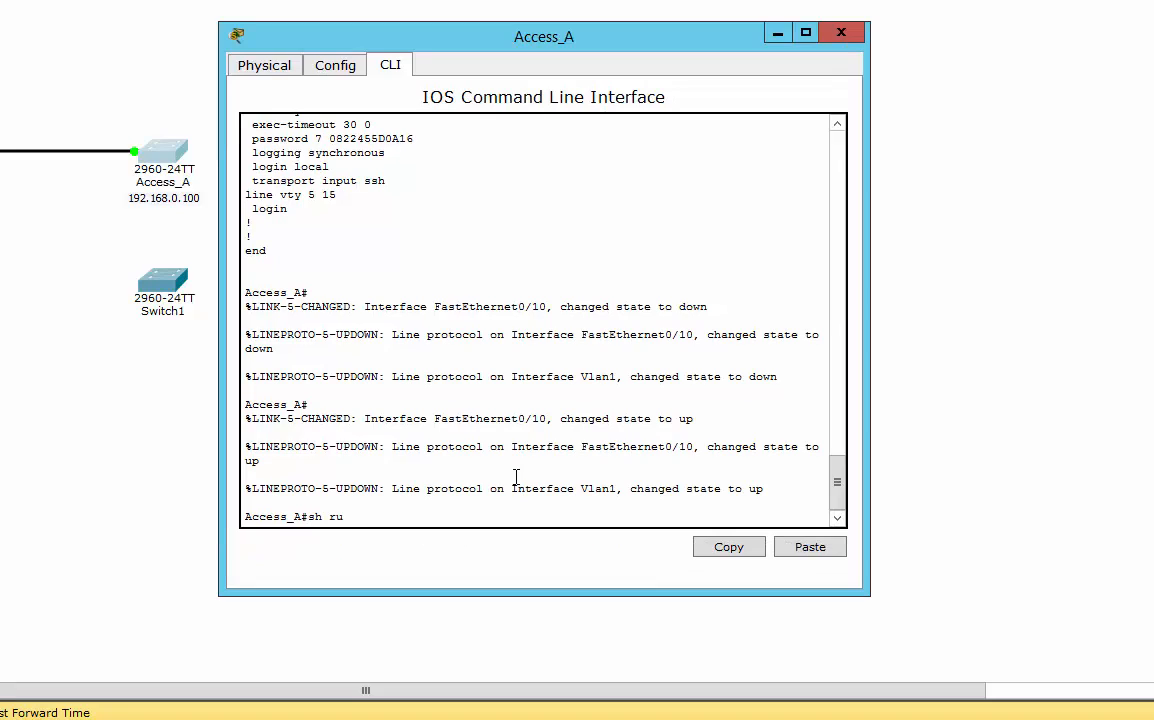
{"action": "type", "text": "n"}
{"action": "key", "text": "Return"}
{"action": "key", "text": "space"}
{"action": "key", "text": "space"}
{"action": "key", "text": "space"}
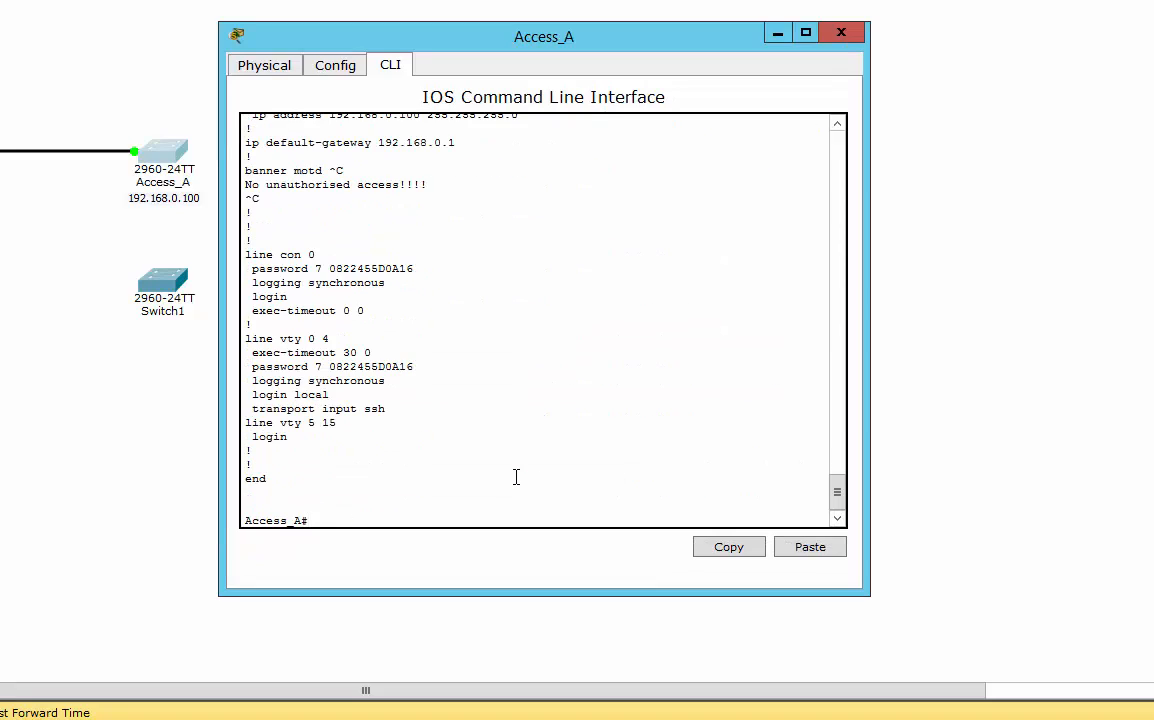
- Copy Access_A's running configuration from the first "no service timestamps" line through "end" and paste it into a new Notepad document
{"action": "scroll", "coordinate": [347, 422], "scroll_direction": "up", "scroll_amount": 10}
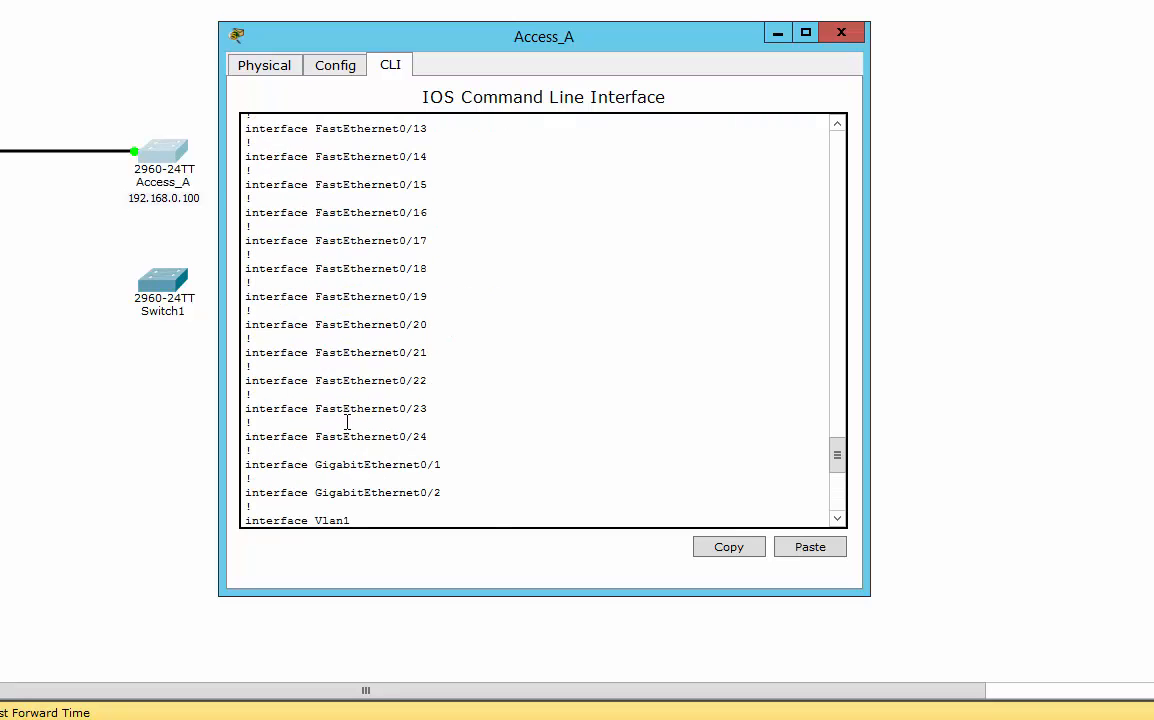
{"action": "scroll", "coordinate": [347, 422], "scroll_direction": "up", "scroll_amount": 12}
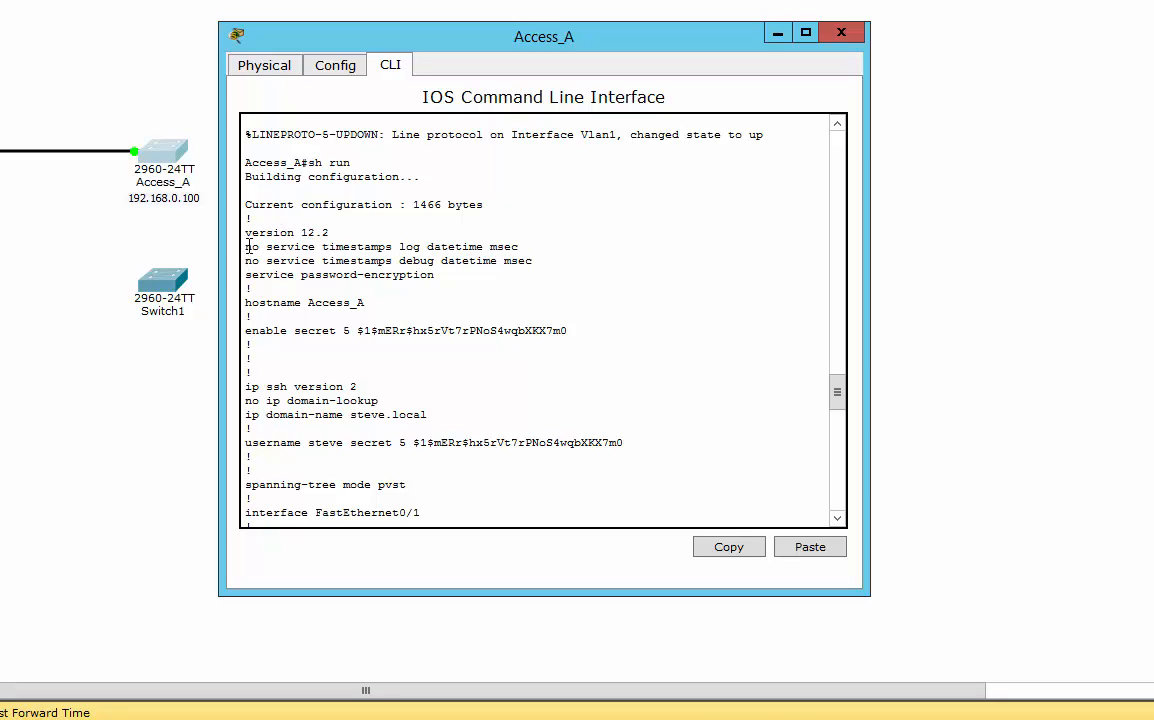
{"action": "left_click_drag", "start_coordinate": [246, 246], "coordinate": [271, 476]}
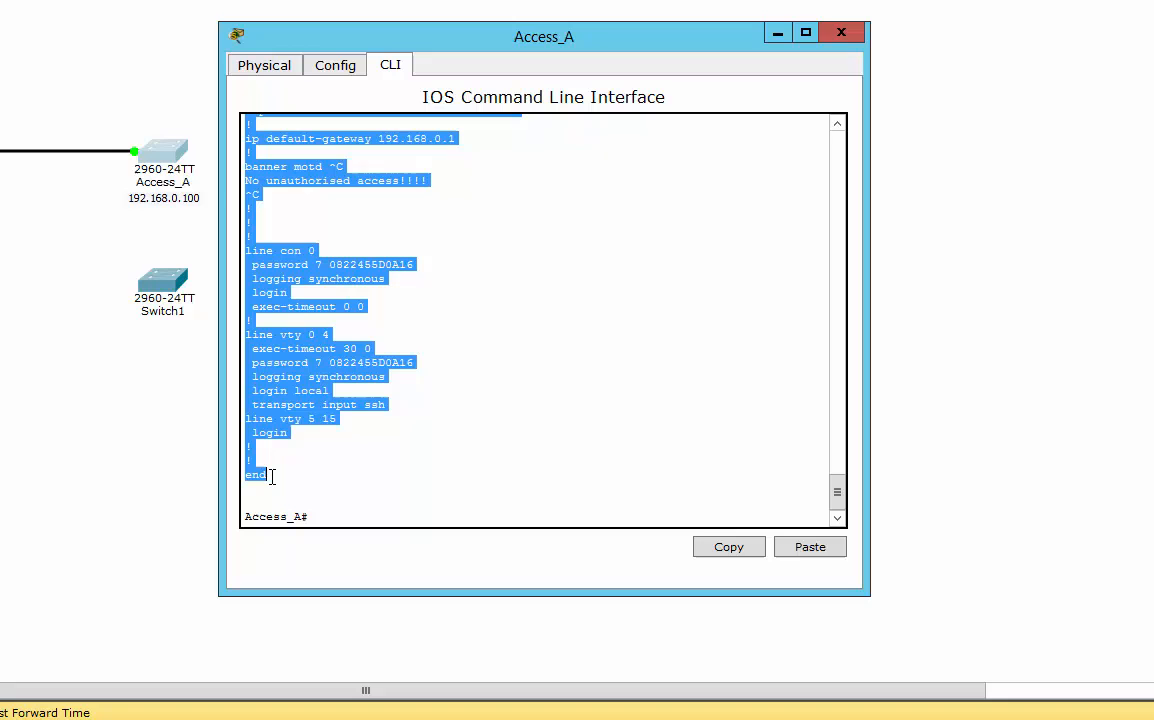
{"action": "left_click", "coordinate": [748, 552]}
{"action": "key", "text": "super"}
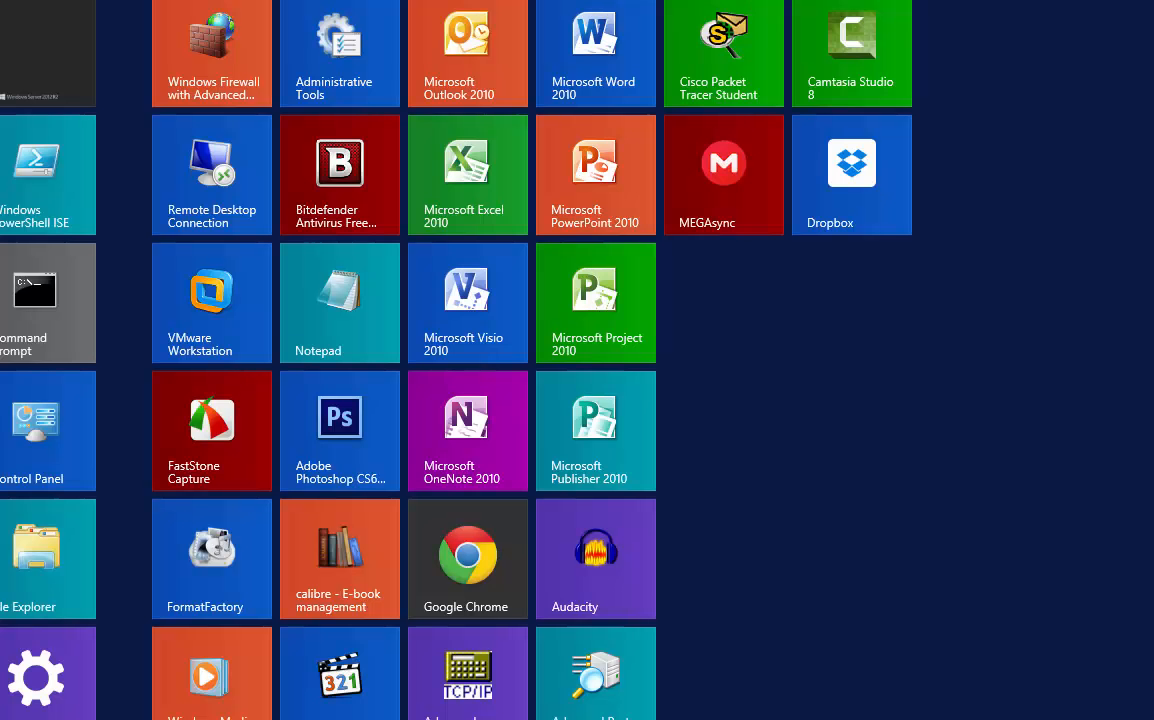
{"action": "left_click", "coordinate": [368, 322]}
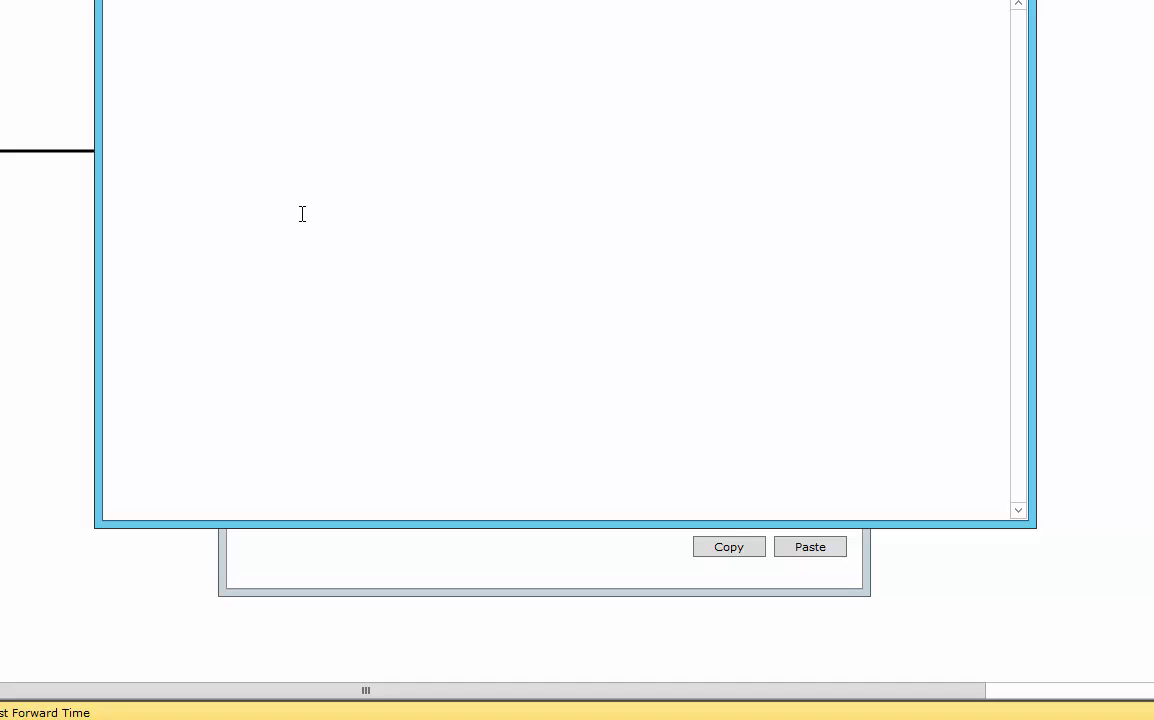
{"action": "key", "text": "ctrl+v"}
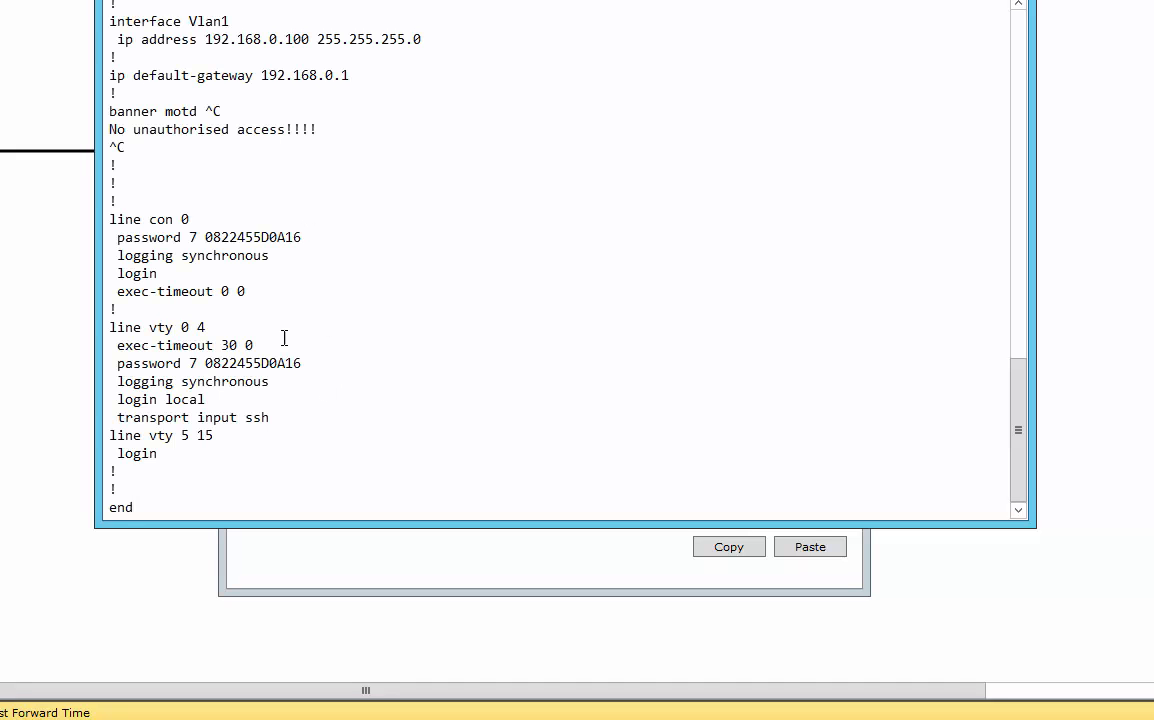
- Change the hostname in the pasted configuration to Access_B
{"action": "scroll", "coordinate": [183, 393], "scroll_direction": "up", "scroll_amount": 8}
{"action": "scroll", "coordinate": [183, 393], "scroll_direction": "up", "scroll_amount": 15}
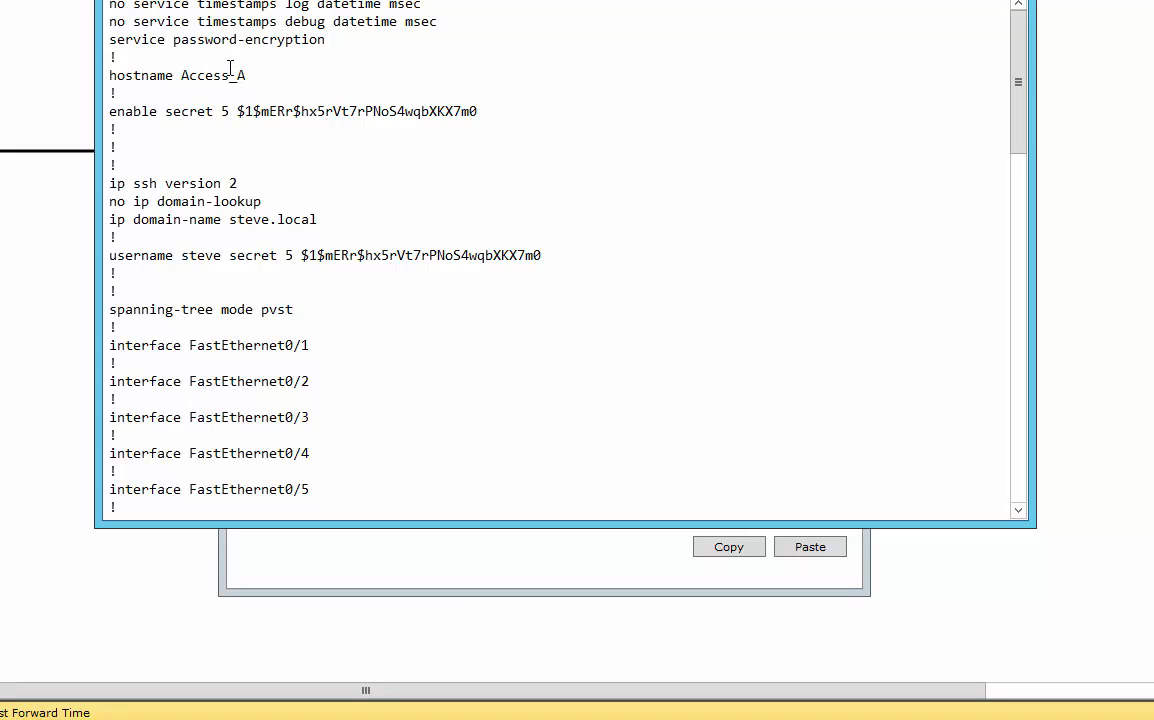
{"action": "left_click", "coordinate": [248, 74]}
{"action": "type", "text": "B"}
- Change the Vlan1 IP address in the pasted configuration to 192.168.0.101
{"action": "scroll", "coordinate": [338, 280], "scroll_direction": "down", "scroll_amount": 1}
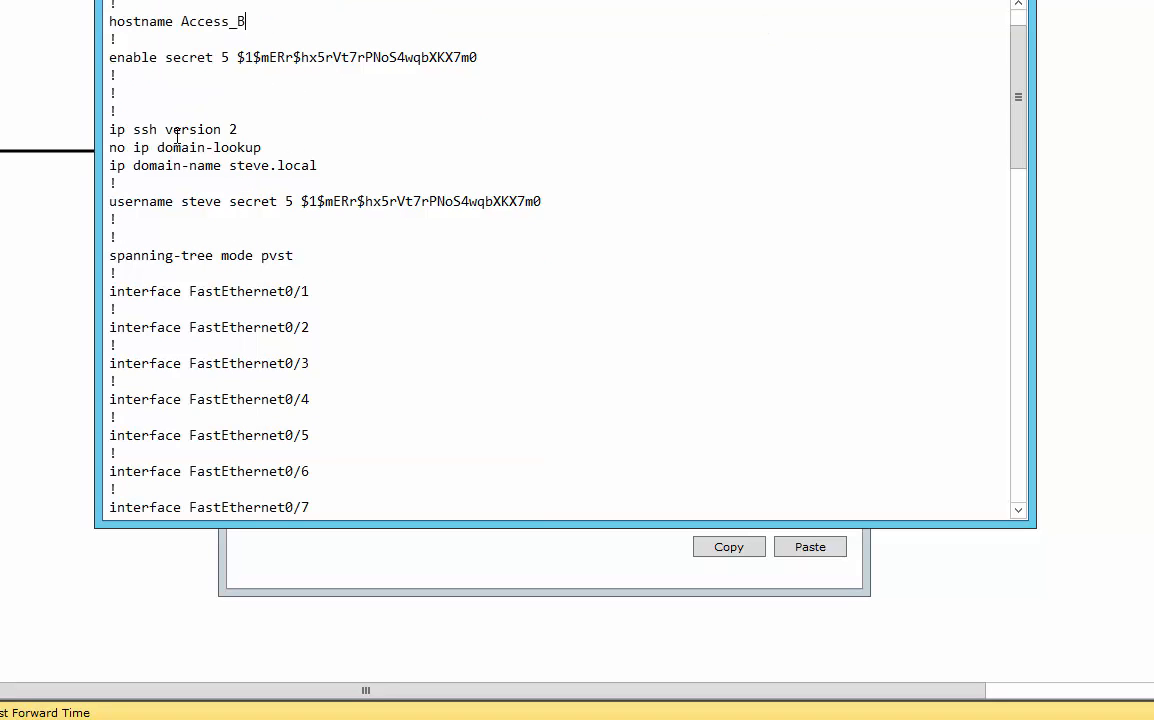
{"action": "scroll", "coordinate": [363, 312], "scroll_direction": "down", "scroll_amount": 18}
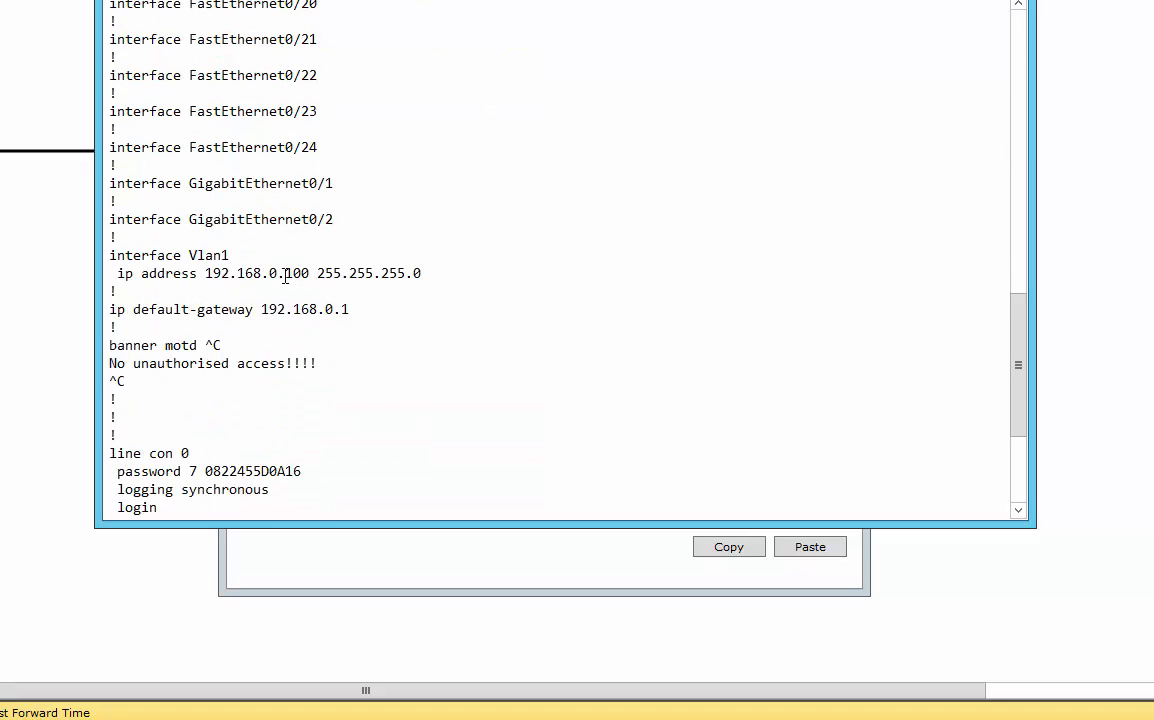
{"action": "left_click", "coordinate": [310, 273]}
- Copy the entire edited configuration and return to Packet Tracer
{"action": "scroll", "coordinate": [278, 415], "scroll_direction": "down", "scroll_amount": 5}
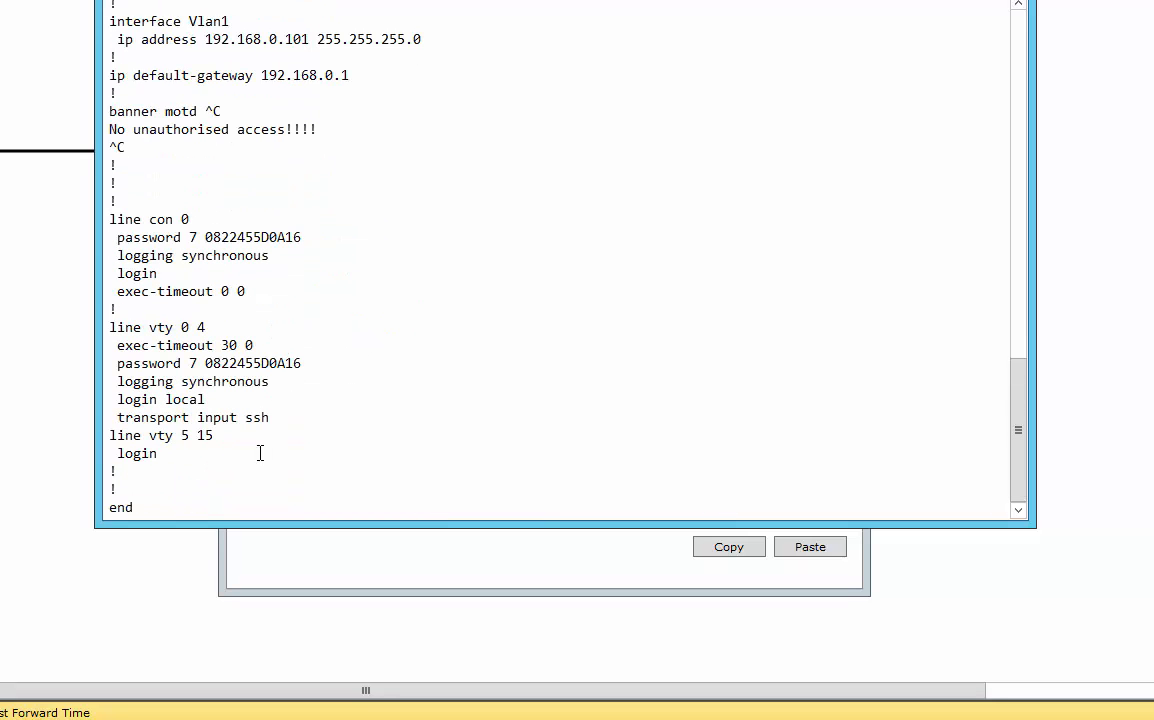
{"action": "key", "text": "ctrl+a"}
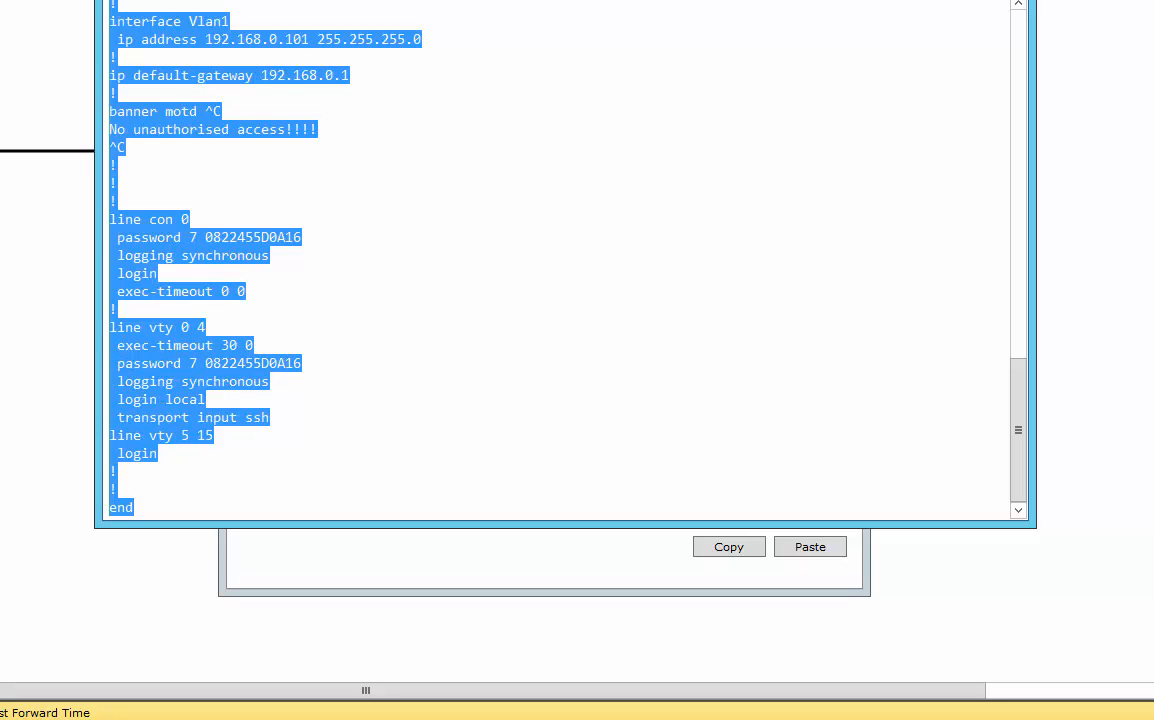
{"action": "left_click", "coordinate": [935, 2]}
{"action": "left_click", "coordinate": [384, 518]}
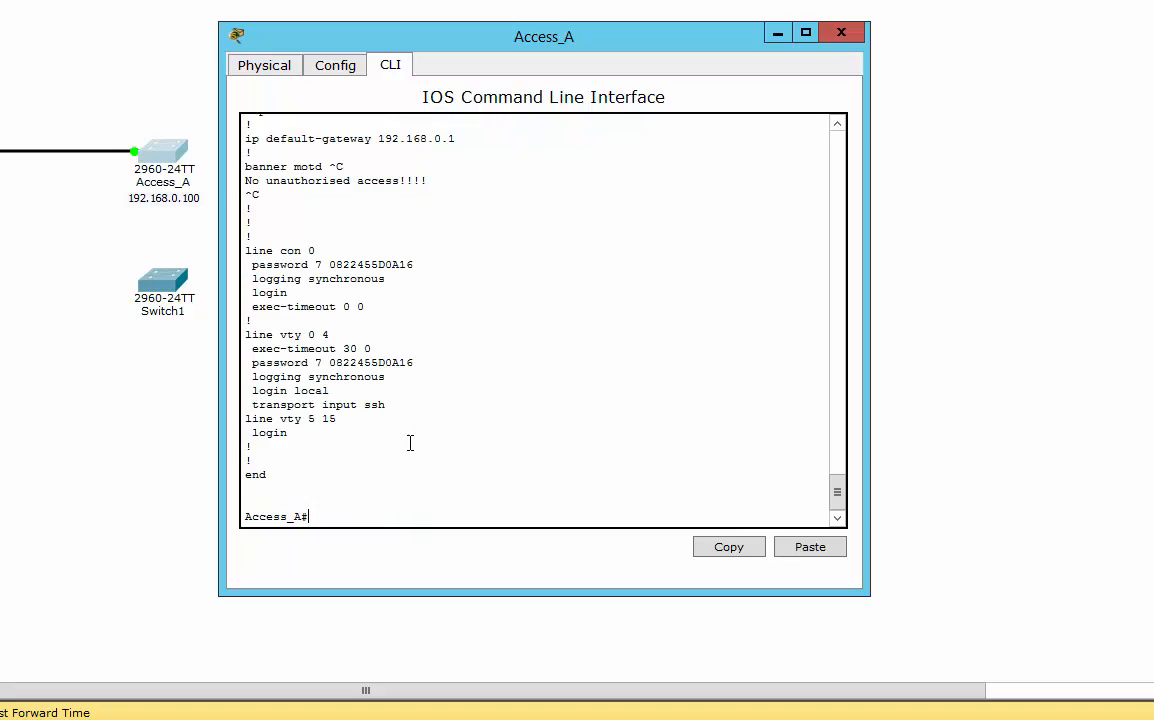
- Enter global configuration mode on Switch1's command line with en and conf t, and paste in the edited configuration
{"action": "left_click", "coordinate": [162, 278]}
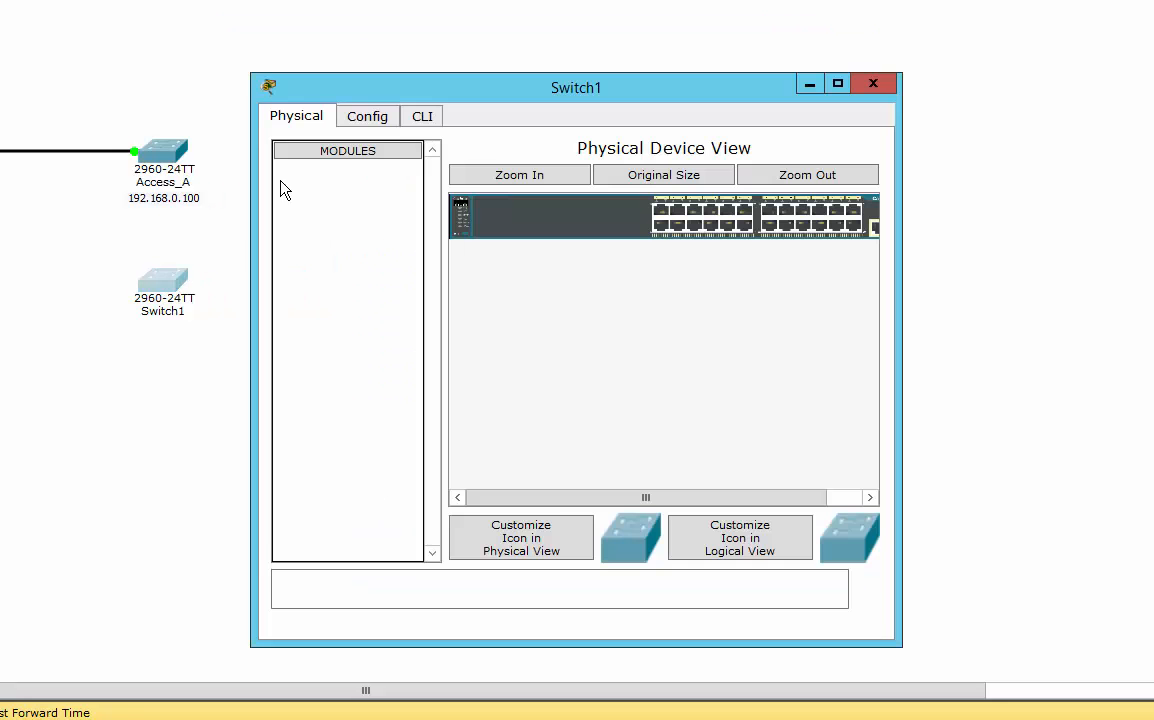
{"action": "left_click", "coordinate": [424, 116]}
{"action": "key", "text": "Return"}
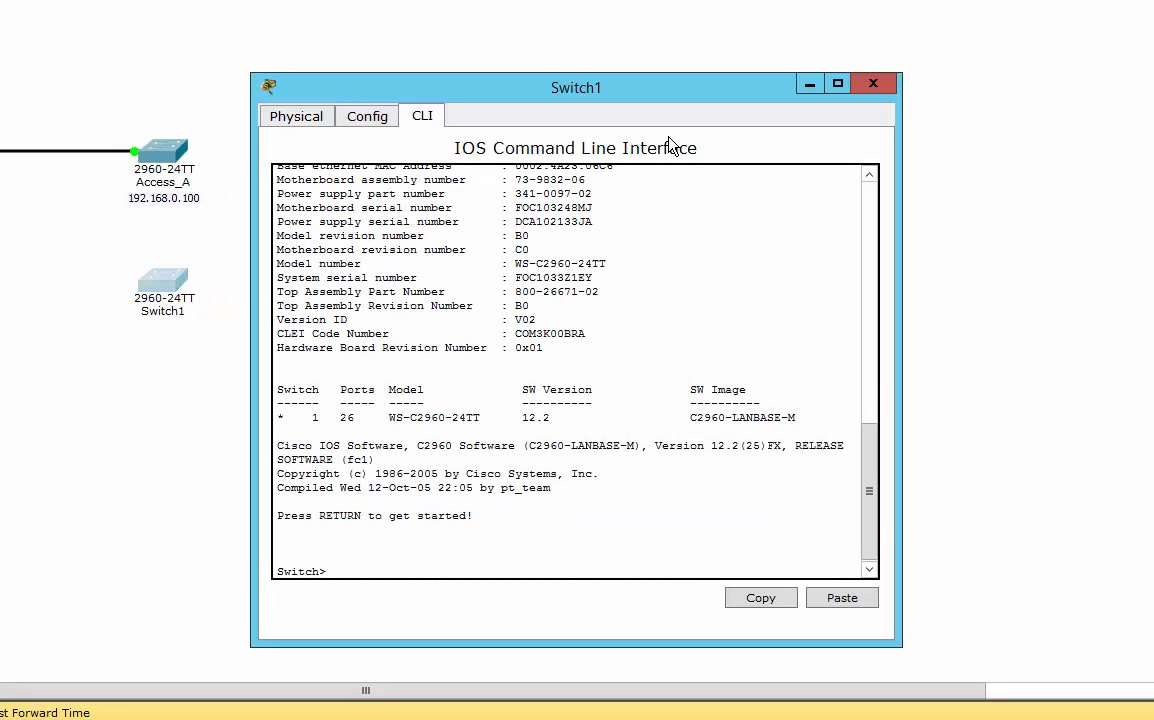
{"action": "type", "text": "en"}
{"action": "key", "text": "Return"}
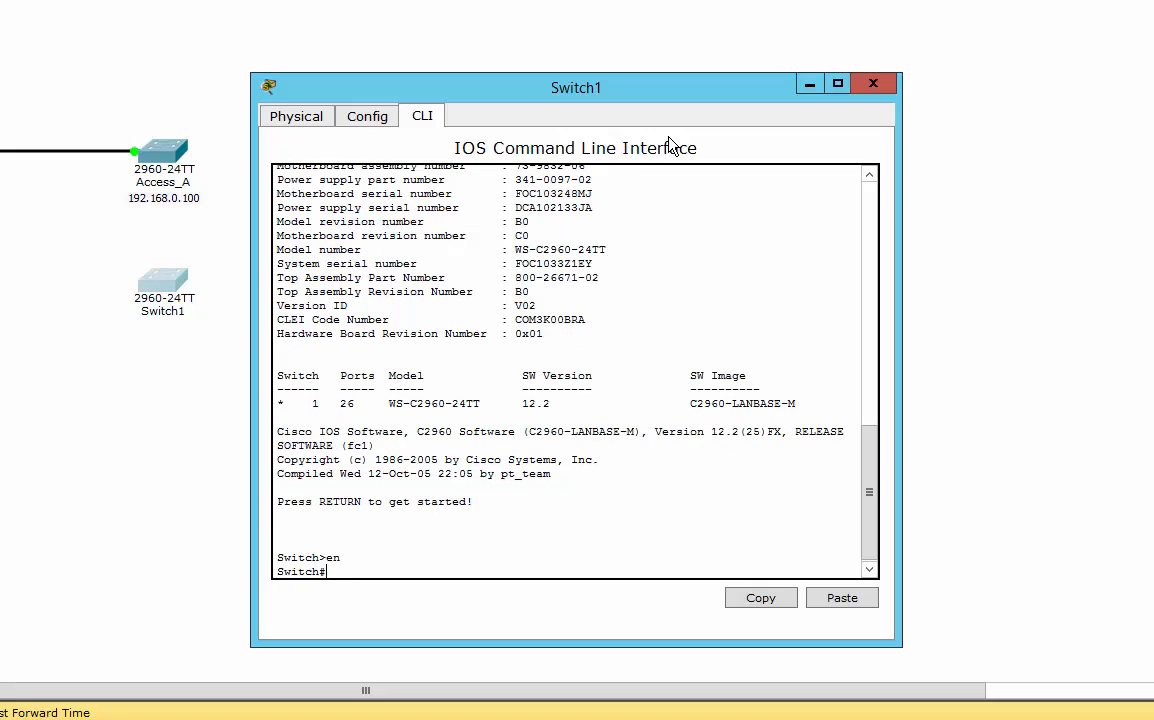
{"action": "type", "text": "conf t"}
{"action": "key", "text": "Return"}
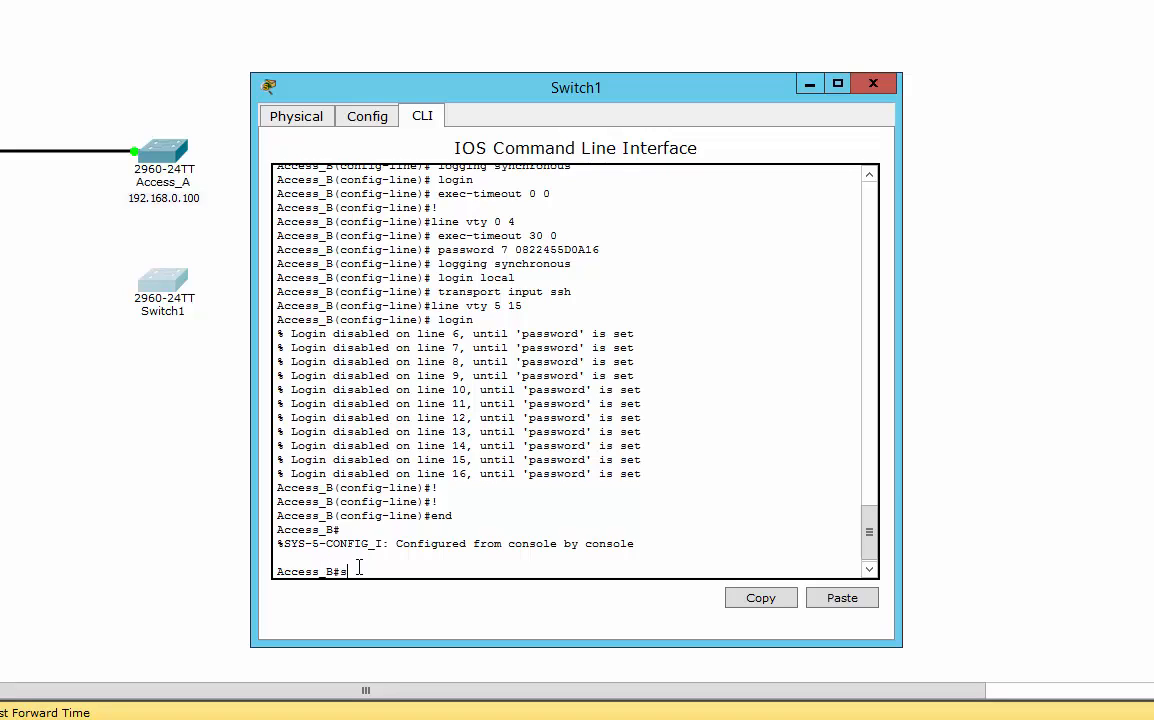
- Display the new switch's running configuration through to the end, check the pasted settings, and close its window
{"action": "type", "text": "un"}
{"action": "key", "text": "Return"}
{"action": "key", "text": "space"}
{"action": "key", "text": "space"}
{"action": "key", "text": "space"}
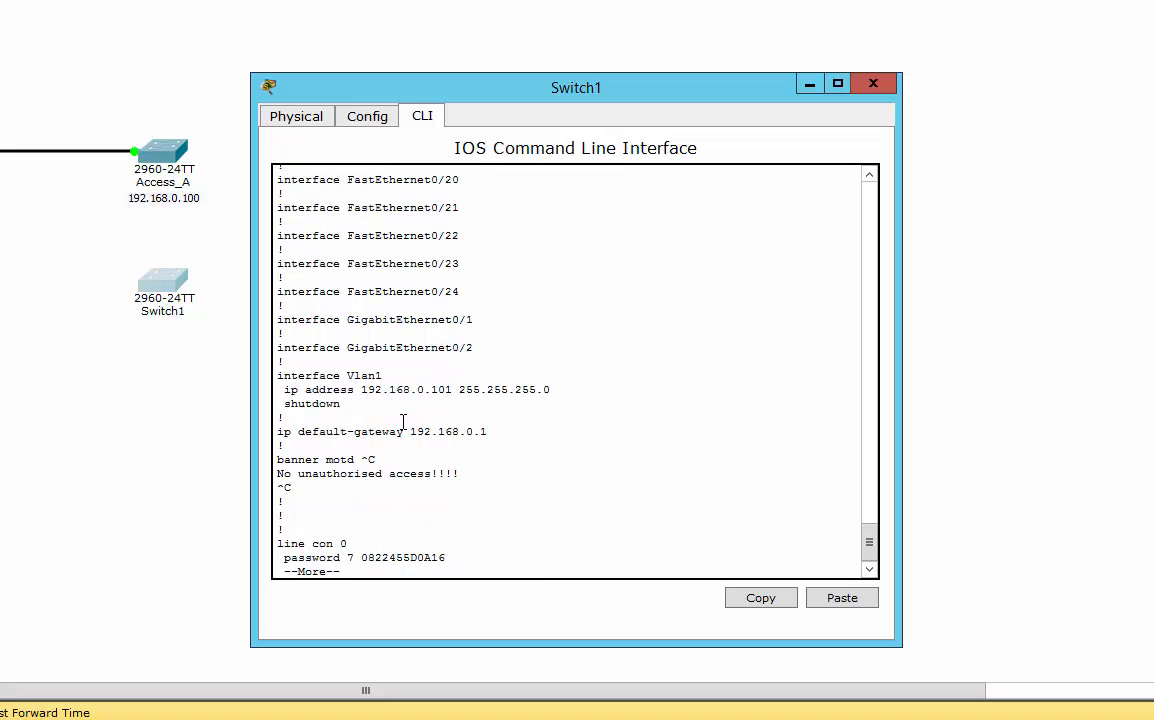
{"action": "key", "text": "space"}
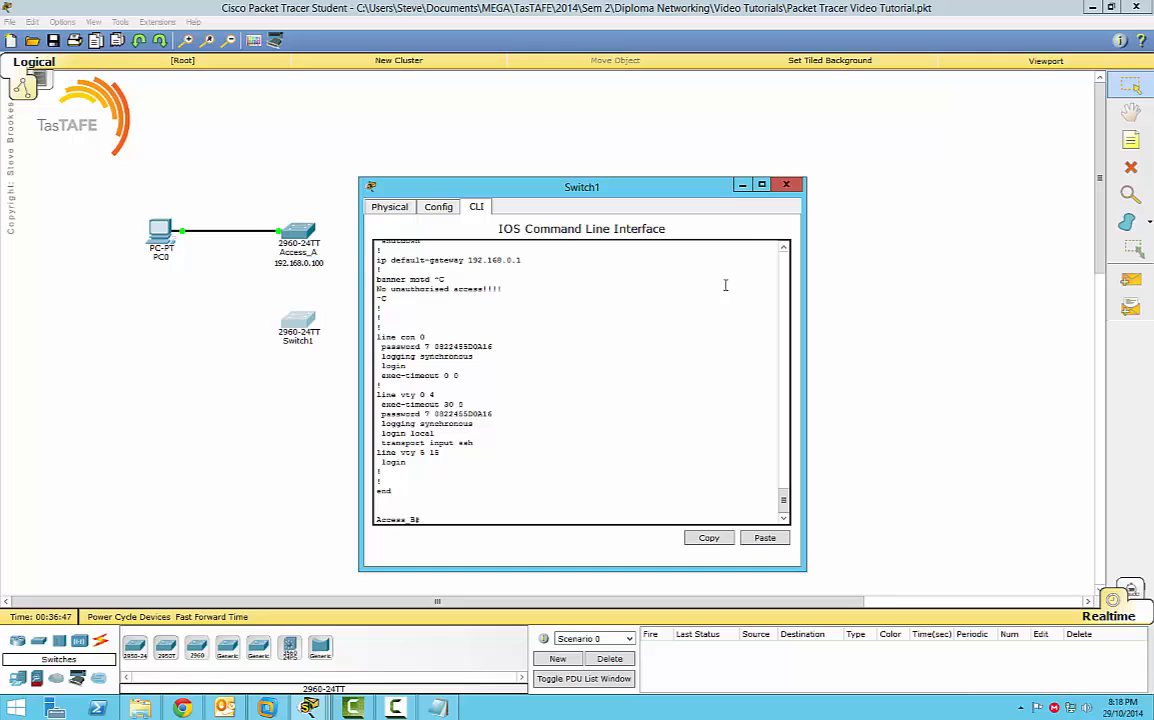
{"action": "left_click", "coordinate": [788, 186]}
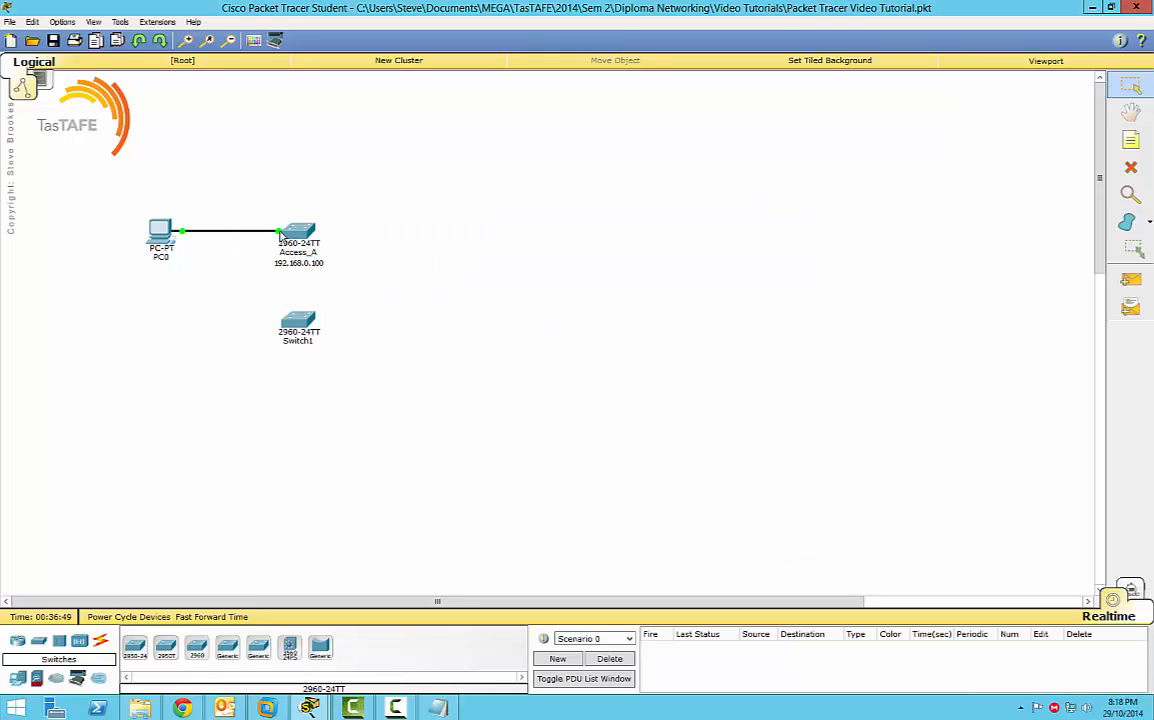
- Copy the new switch's hostname into its display name as Access_B, save the configuration to NVRAM, and close the window
{"action": "mouse_move", "coordinate": [168, 237]}
{"action": "left_click", "coordinate": [298, 325]}
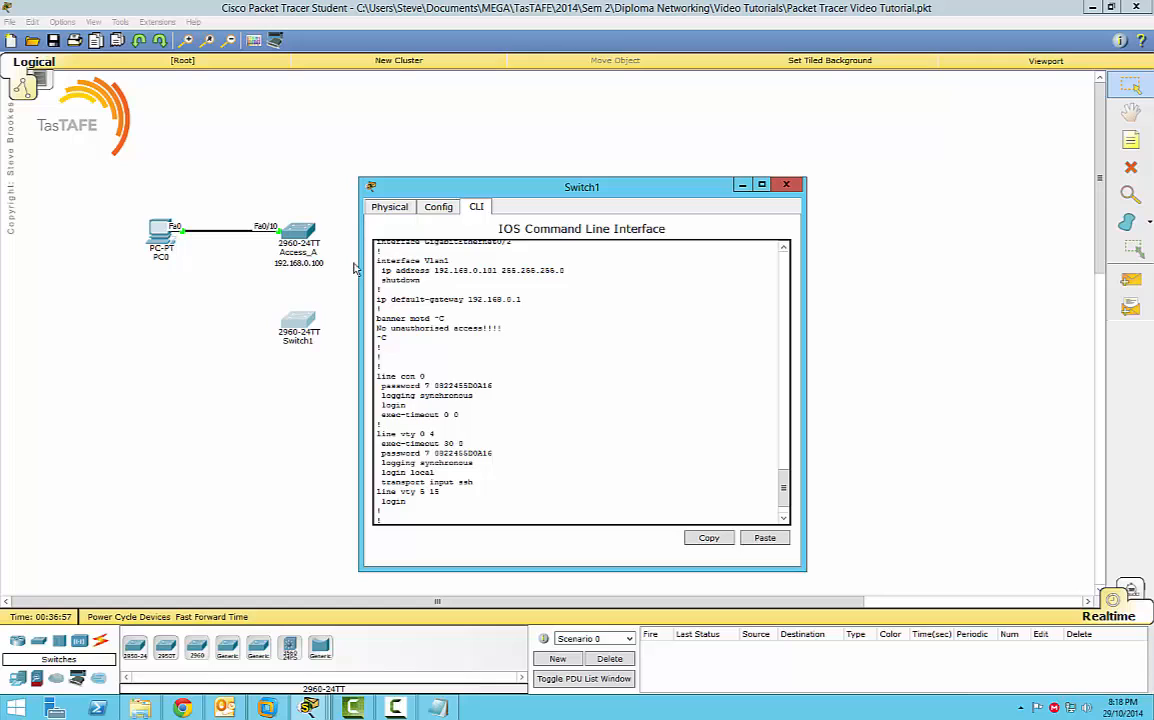
{"action": "left_click", "coordinate": [438, 205]}
{"action": "key", "text": "Tab"}
{"action": "key", "text": "ctrl+c"}
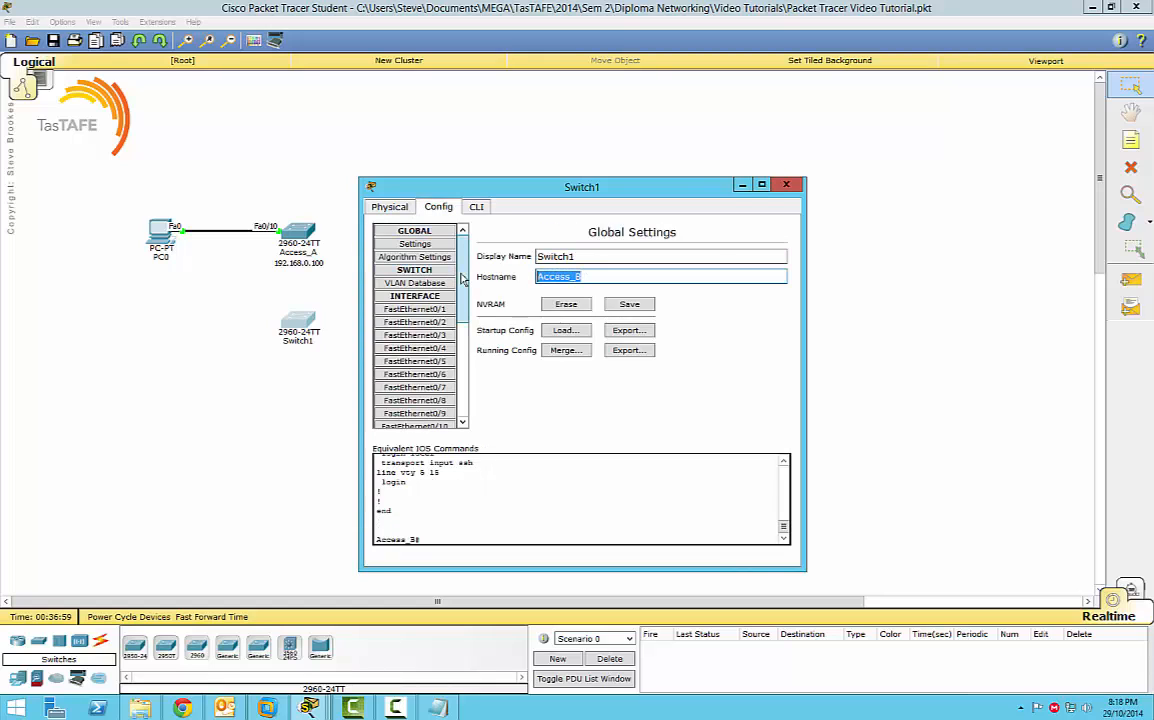
{"action": "left_click_drag", "start_coordinate": [590, 256], "coordinate": [526, 259]}
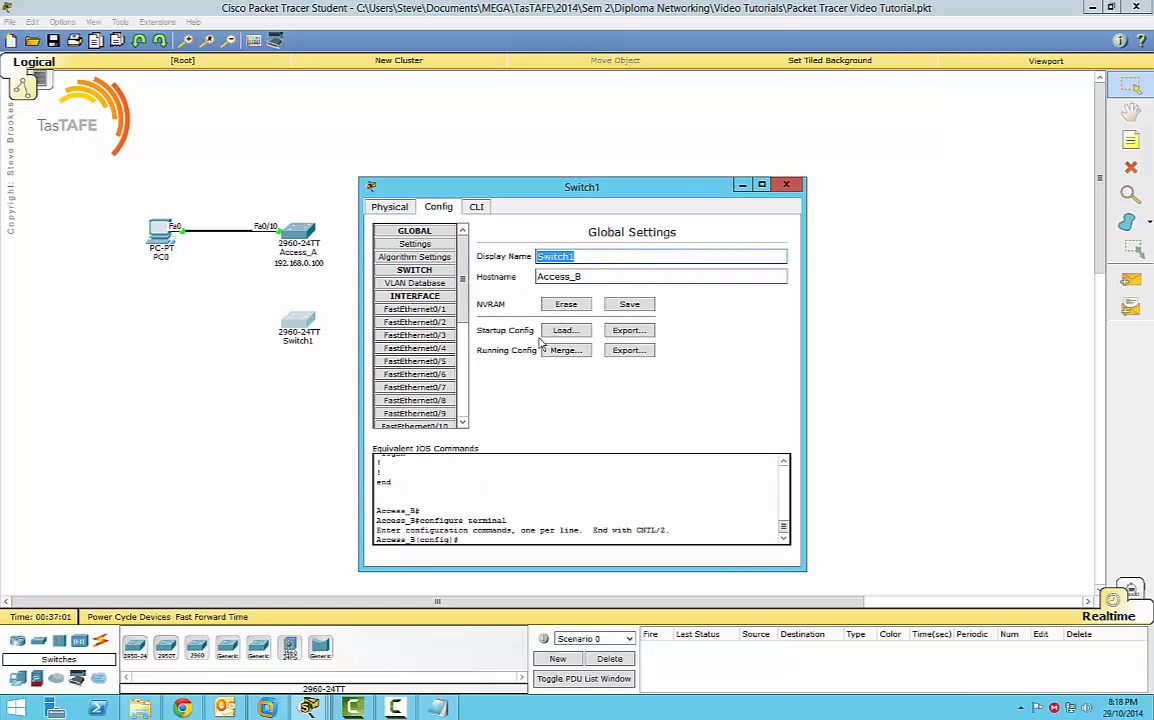
{"action": "key", "text": "ctrl+v"}
{"action": "left_click", "coordinate": [627, 304]}
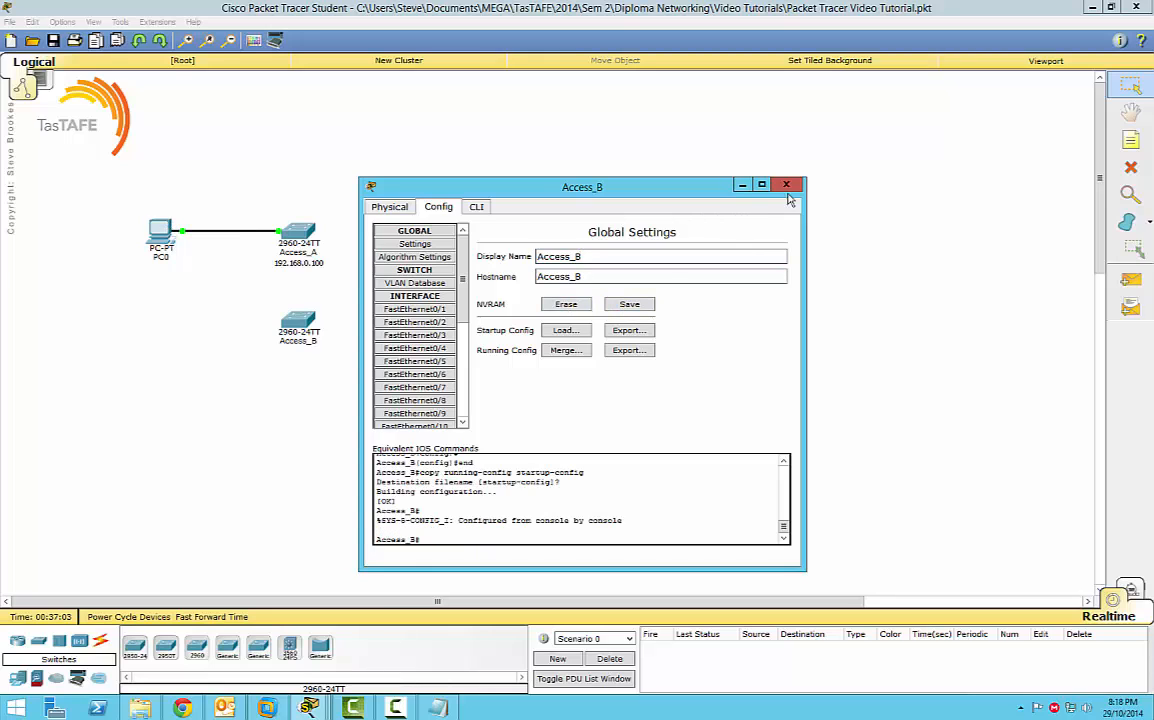
{"action": "left_click", "coordinate": [786, 184]}
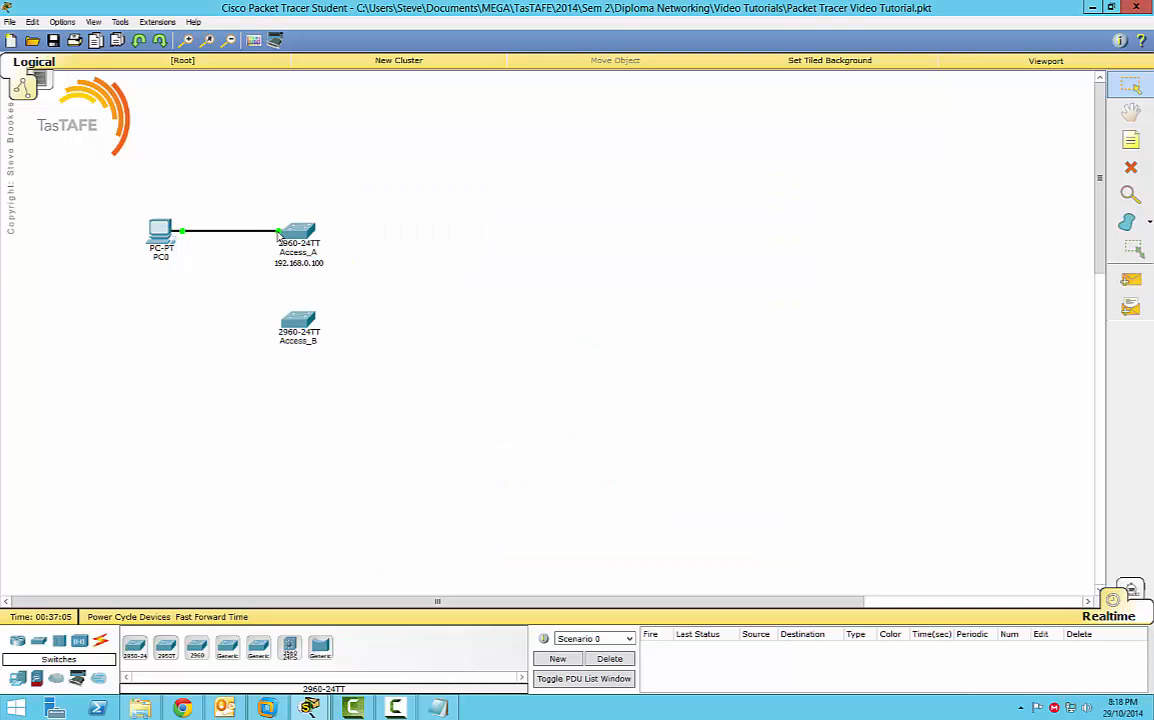
- Move the Access_A end of PC0's cable to port FastEthernet0/10 on Access_B and fast-forward the simulation time
{"action": "left_click", "coordinate": [294, 327]}
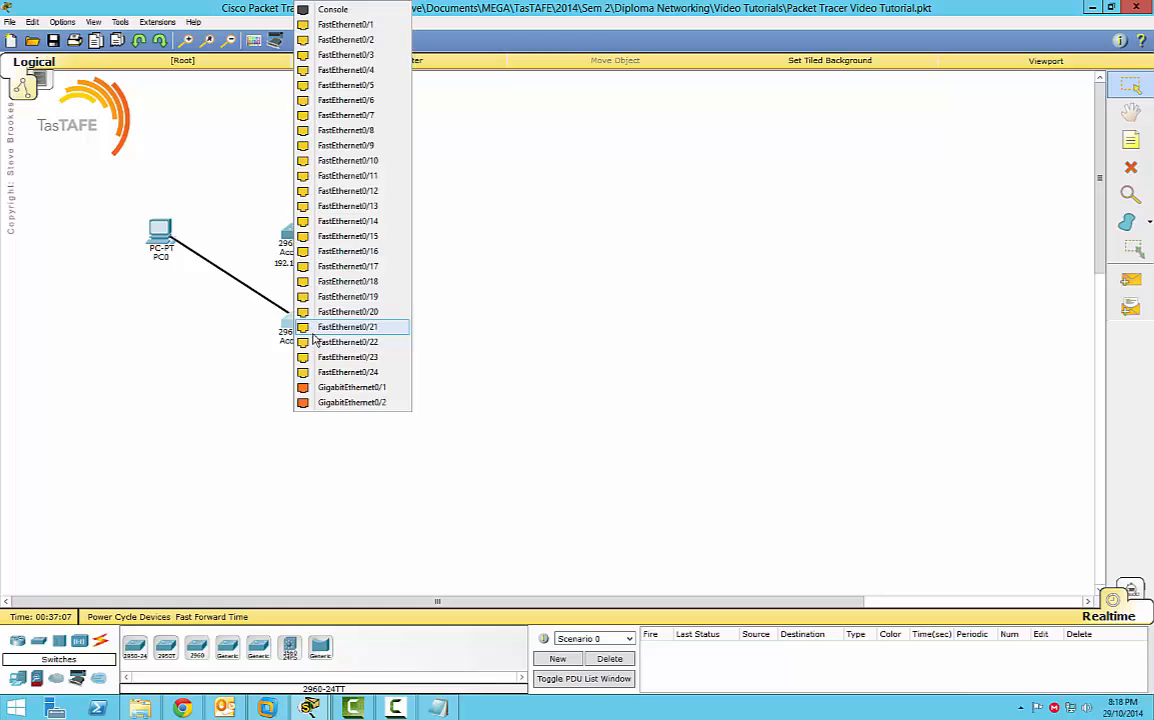
{"action": "left_click", "coordinate": [378, 160]}
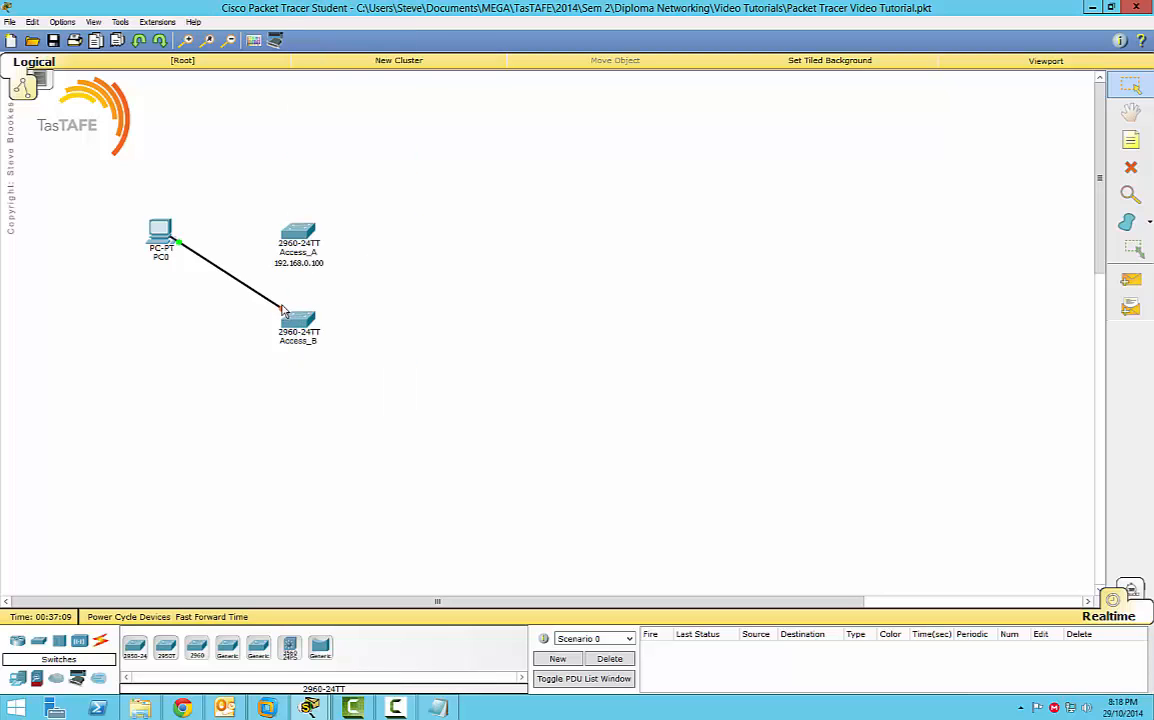
{"action": "left_click", "coordinate": [214, 618]}
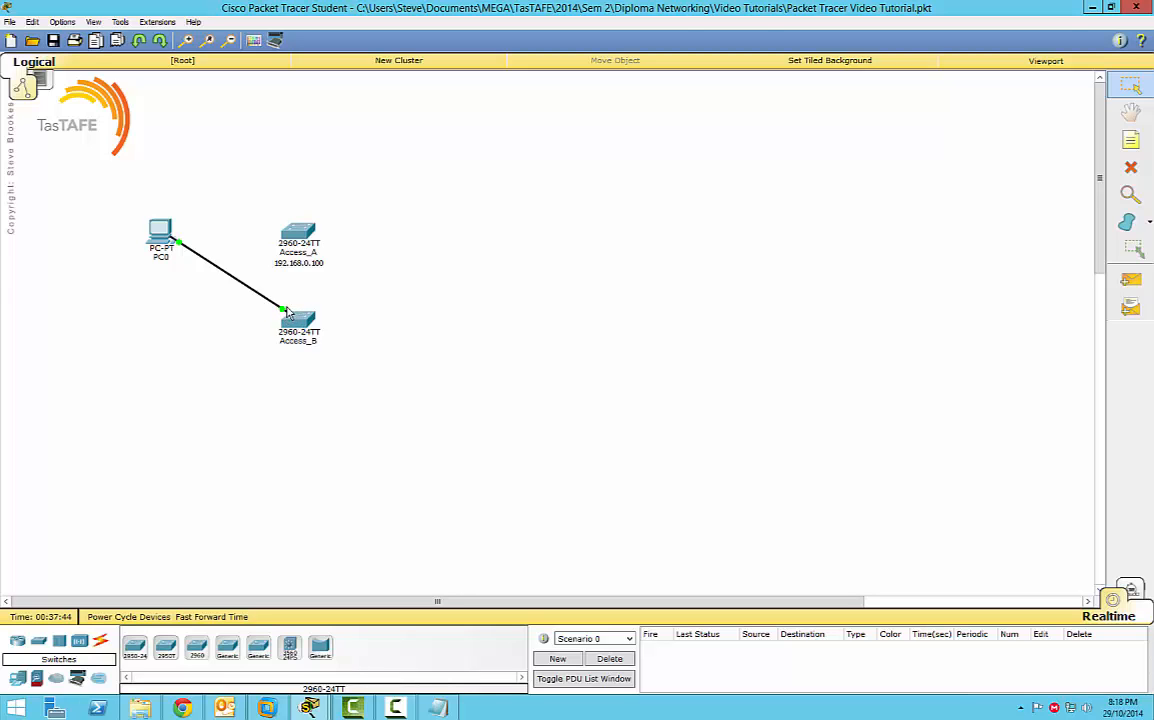
- Open the Command Prompt on PC0 and go to the end of its SSH session output
{"action": "left_click", "coordinate": [160, 232]}
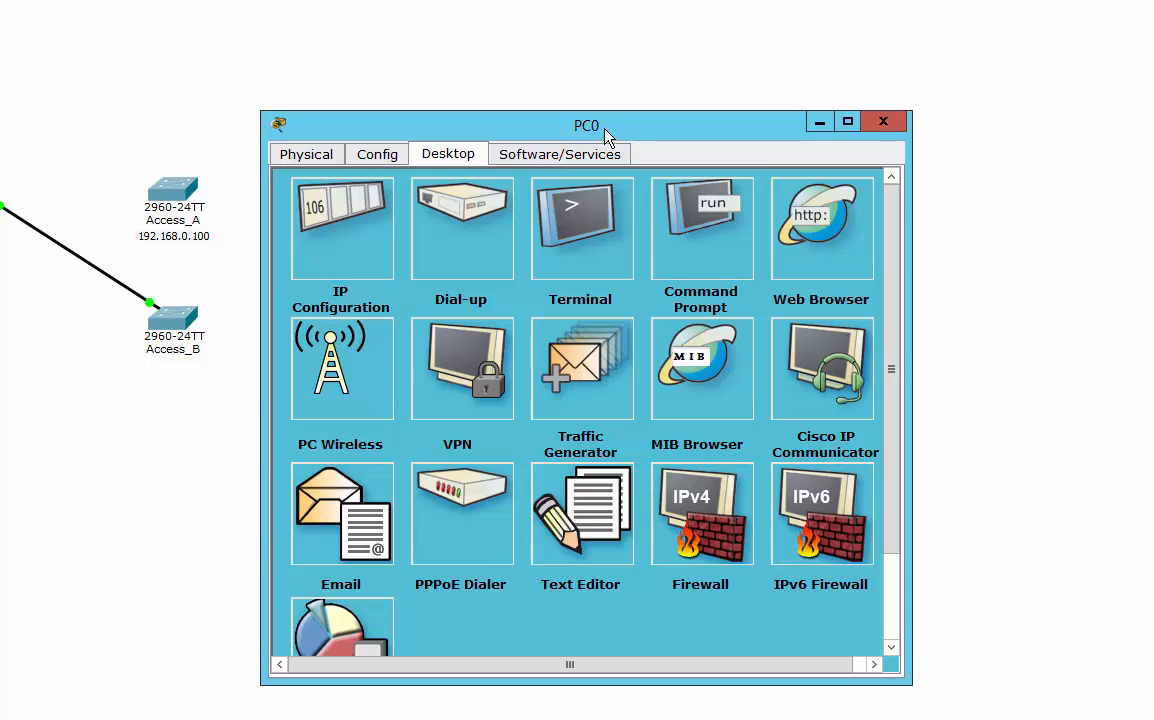
{"action": "left_click_drag", "start_coordinate": [600, 125], "coordinate": [582, 87]}
{"action": "left_click", "coordinate": [684, 185]}
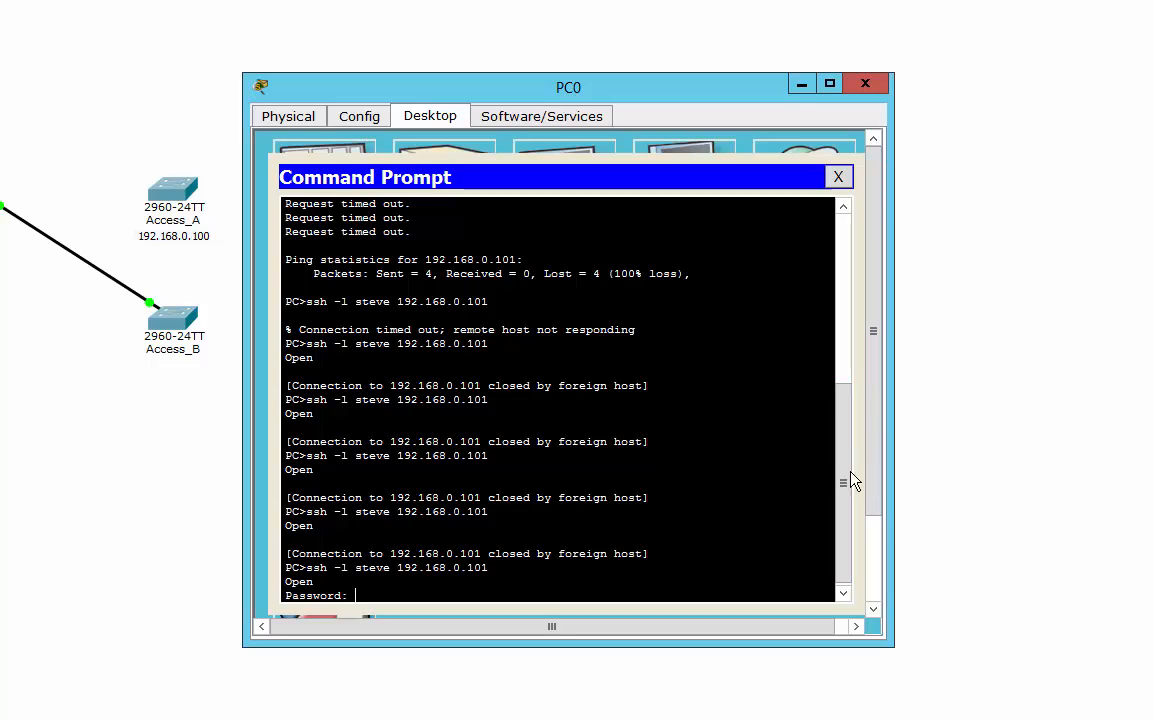
{"action": "left_click_drag", "start_coordinate": [850, 482], "coordinate": [847, 531]}
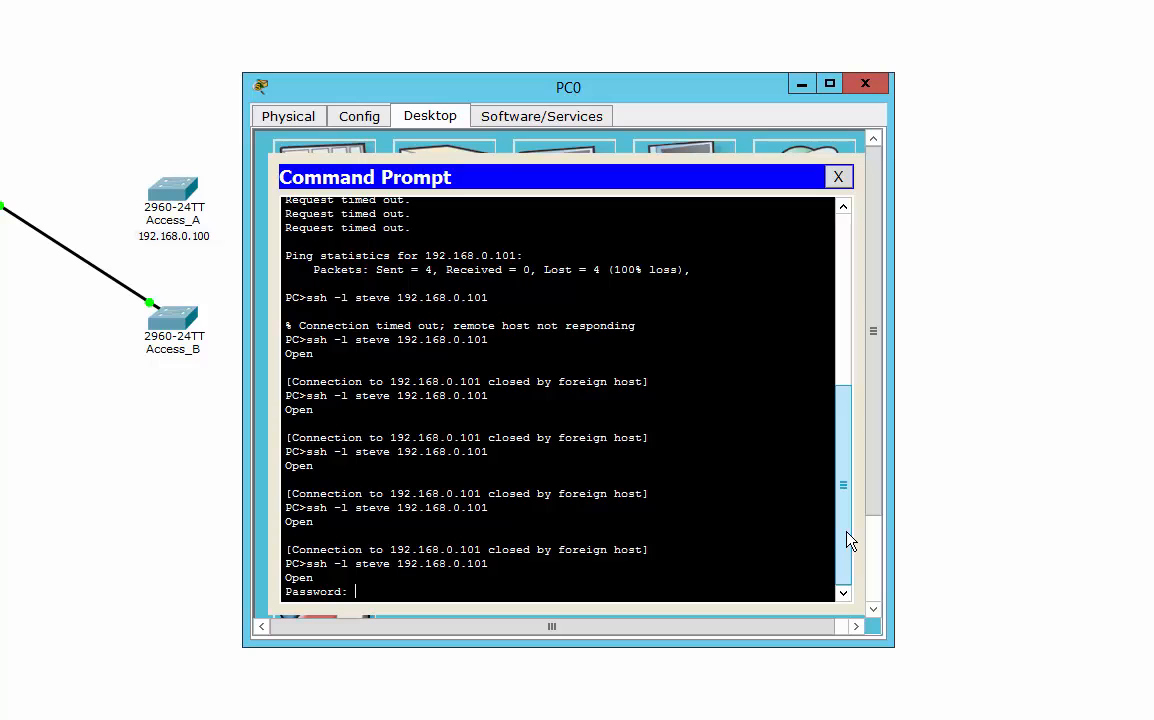
- Reopen the Command Prompt on PC0 and try an SSH connection to Access_B at 192.168.0.101 with the switch's login username
{"action": "left_click", "coordinate": [838, 177]}
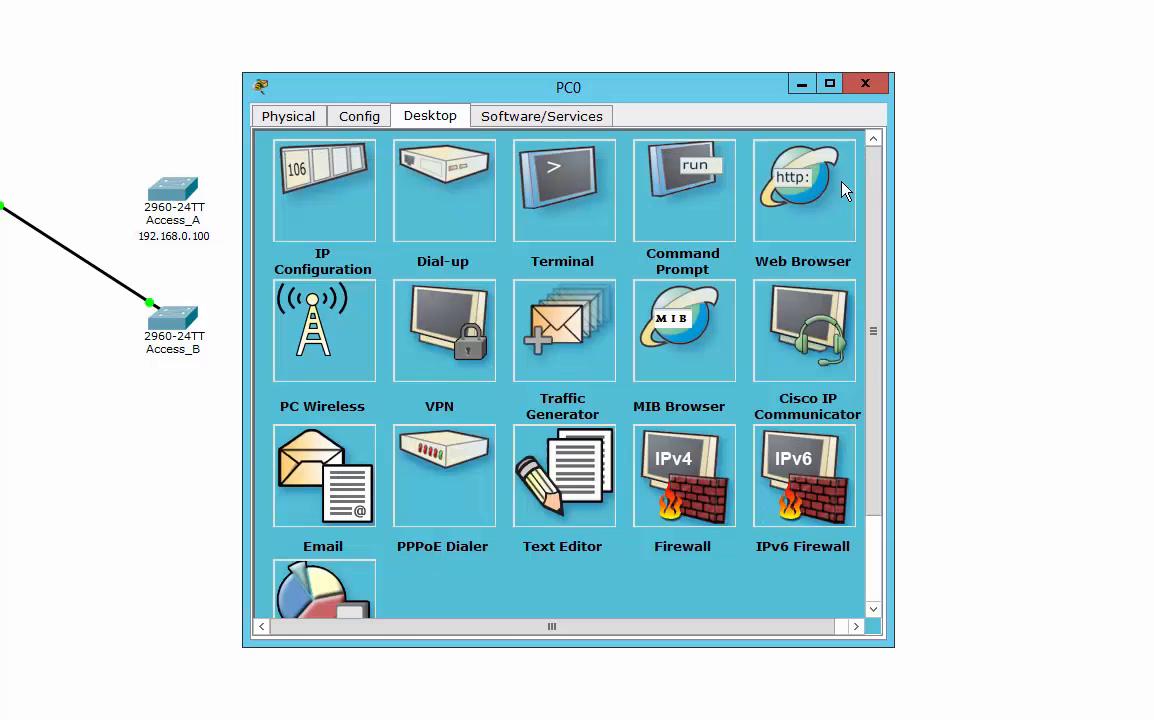
{"action": "left_click", "coordinate": [718, 192]}
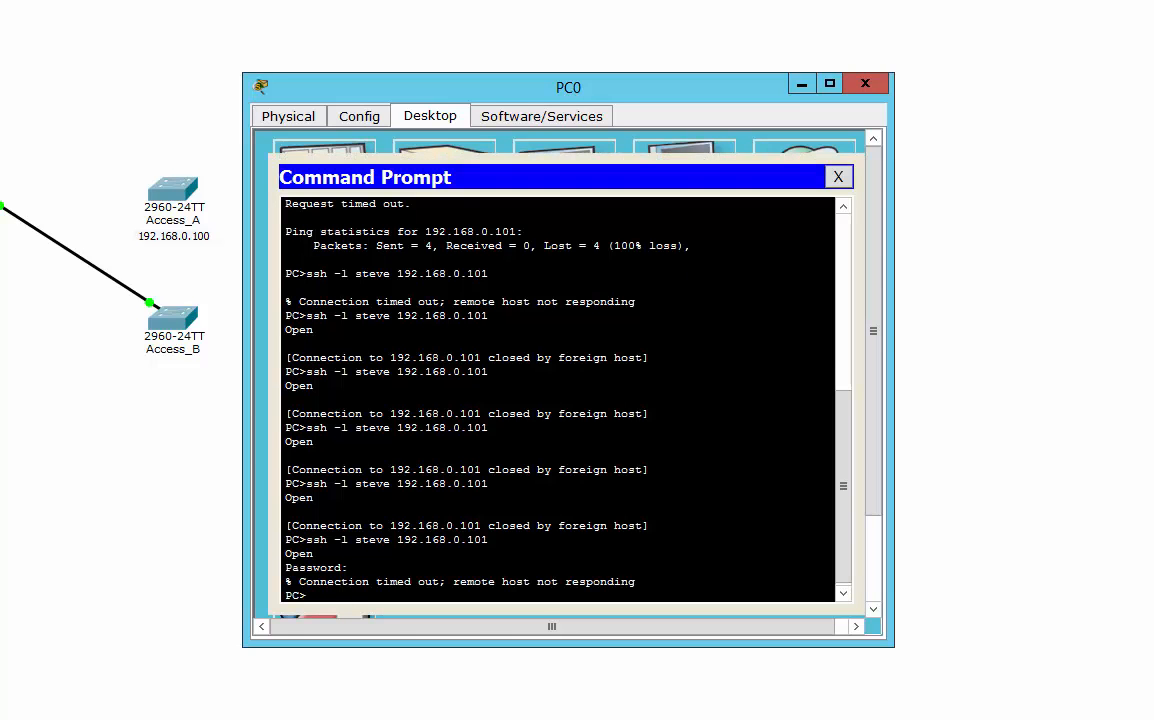
{"action": "key", "text": "Return"}
{"action": "key", "text": "Return"}
{"action": "key", "text": "Return"}
{"action": "key", "text": "Return"}
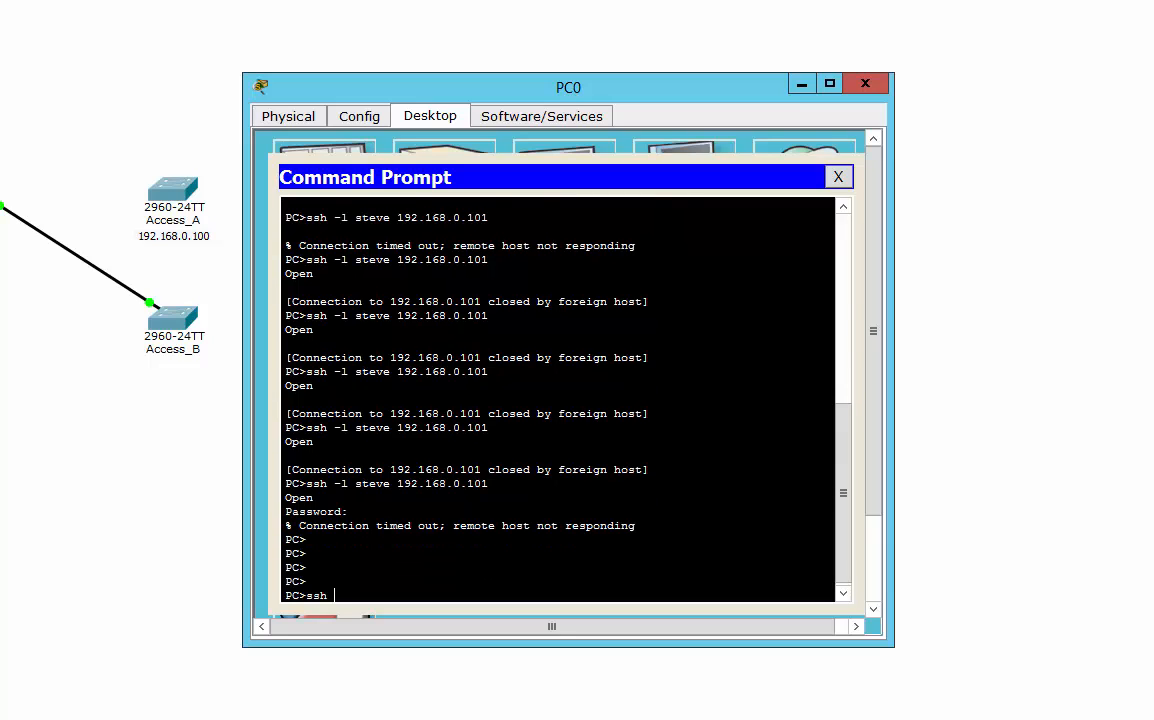
{"action": "type", "text": "ssh -l steve 192.168.0.101"}
{"action": "key", "text": "Return"}
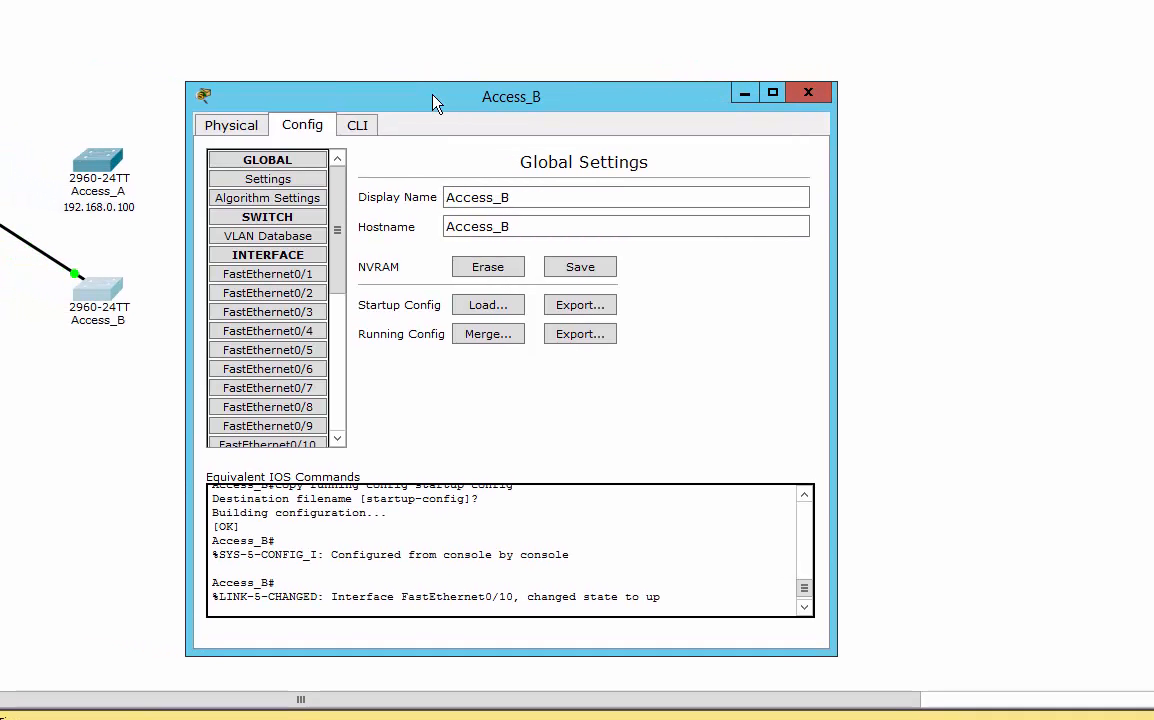
- Open Access_B's command line and display its running configuration through to the end with sh run
{"action": "left_click_drag", "start_coordinate": [512, 119], "coordinate": [521, 70]}
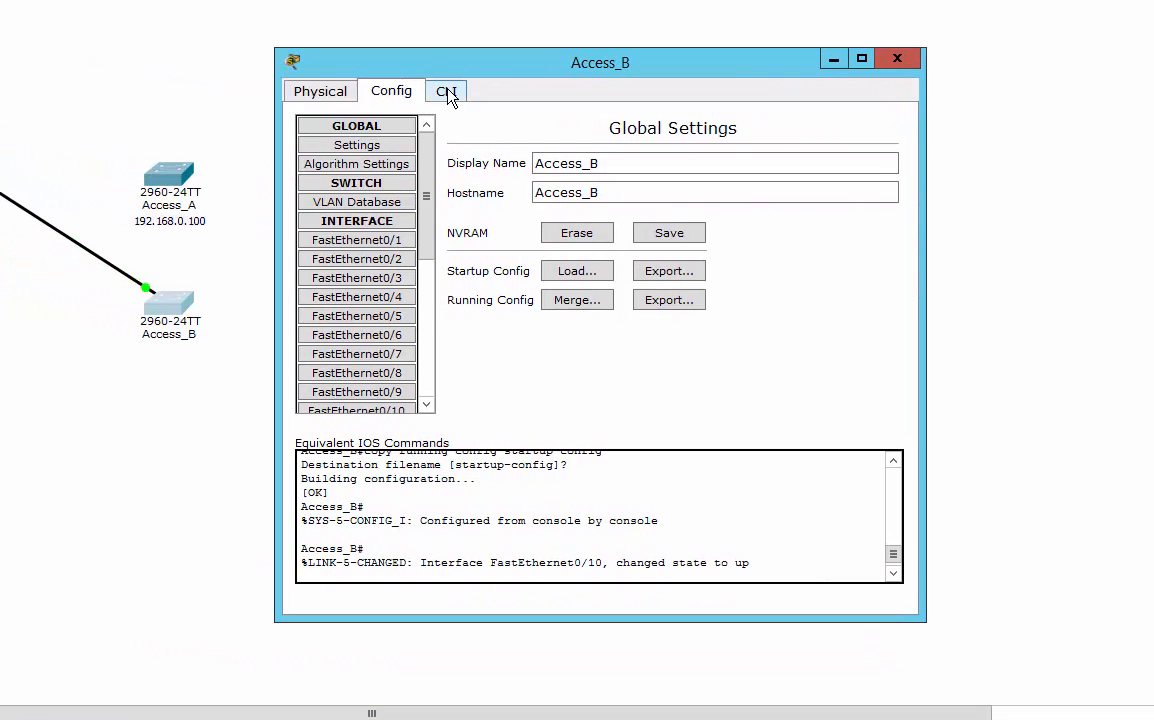
{"action": "left_click", "coordinate": [446, 92]}
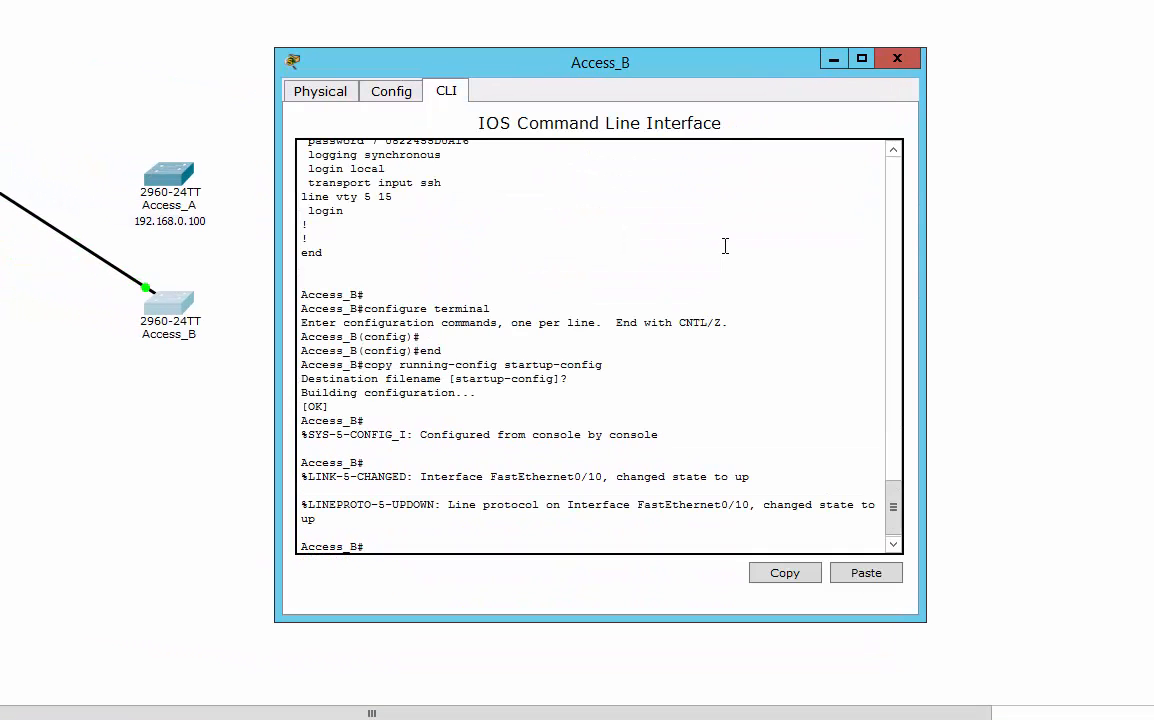
{"action": "type", "text": "sh run"}
{"action": "key", "text": "Return"}
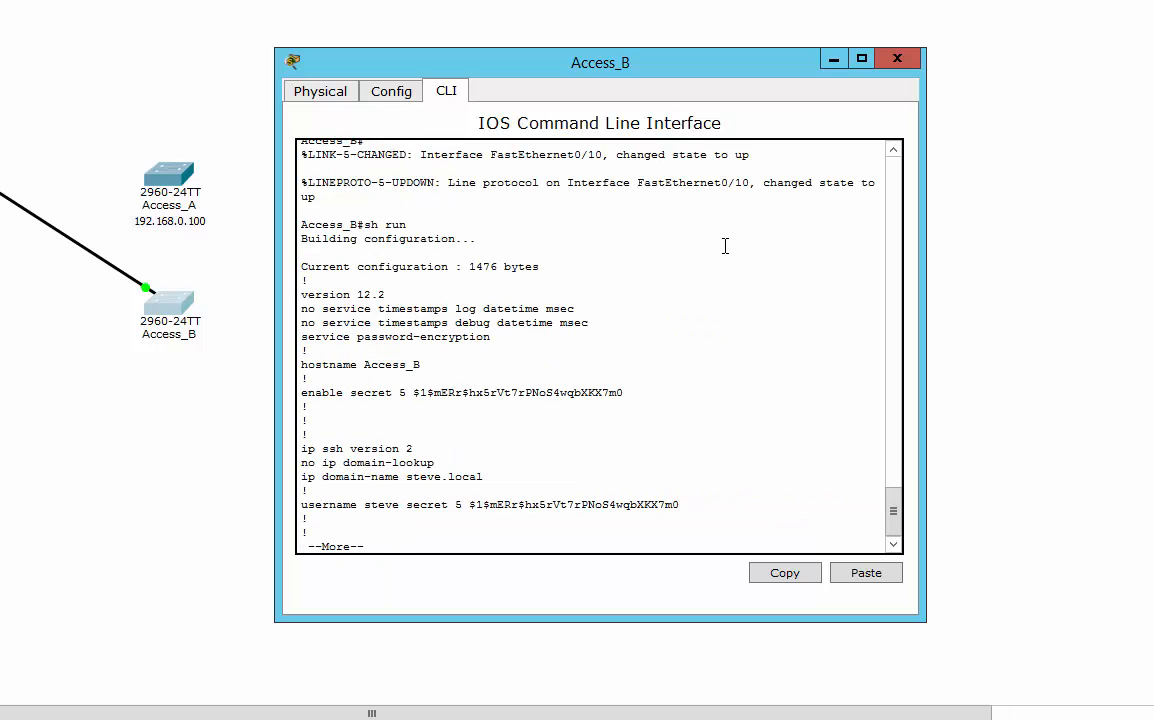
{"action": "key", "text": "space"}
{"action": "key", "text": "space"}
{"action": "key", "text": "space"}
{"action": "key", "text": "space"}
{"action": "key", "text": "space"}
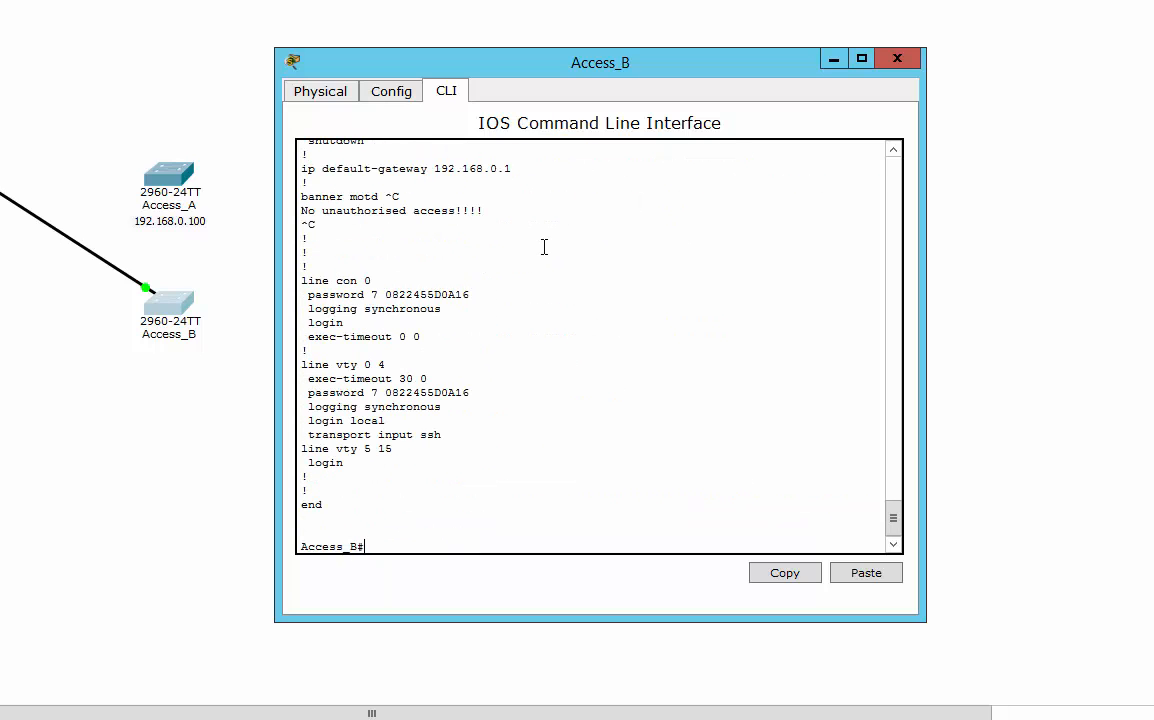
- Check the settings under interface Vlan1 in the running configuration and highlight its shutdown line
{"action": "scroll", "coordinate": [544, 247], "scroll_direction": "up", "scroll_amount": 3}
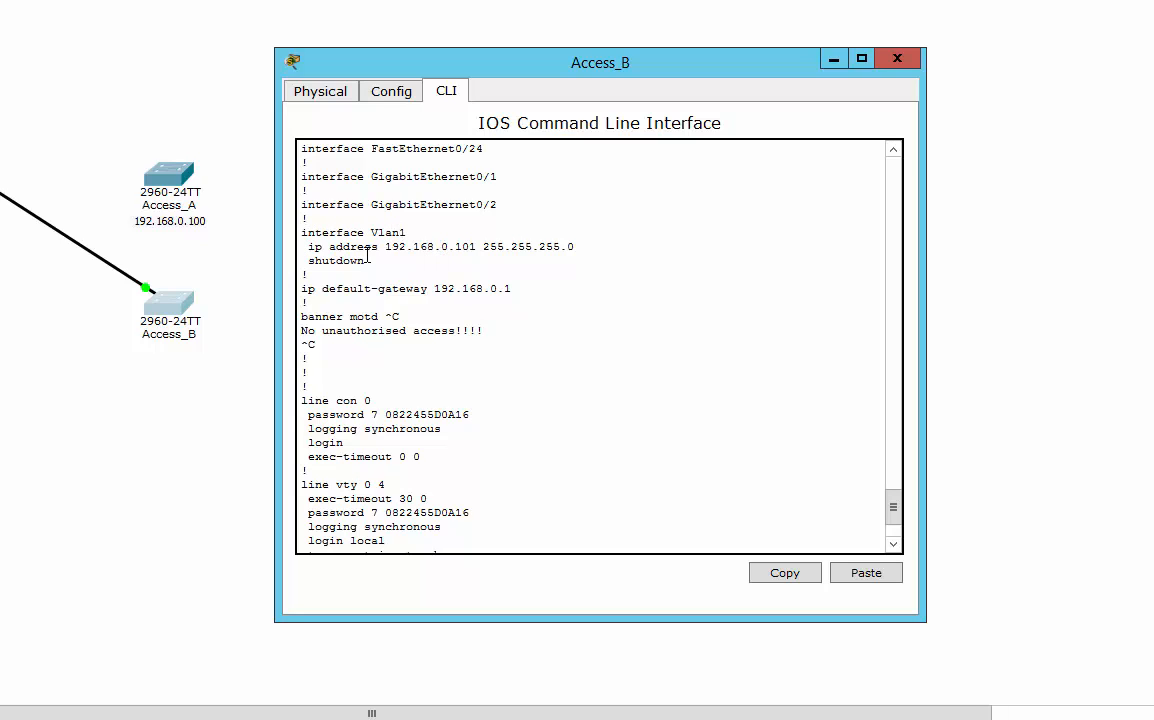
{"action": "left_click_drag", "start_coordinate": [367, 260], "coordinate": [300, 253]}
{"action": "left_click", "coordinate": [317, 263]}
{"action": "left_click_drag", "start_coordinate": [378, 260], "coordinate": [303, 253]}
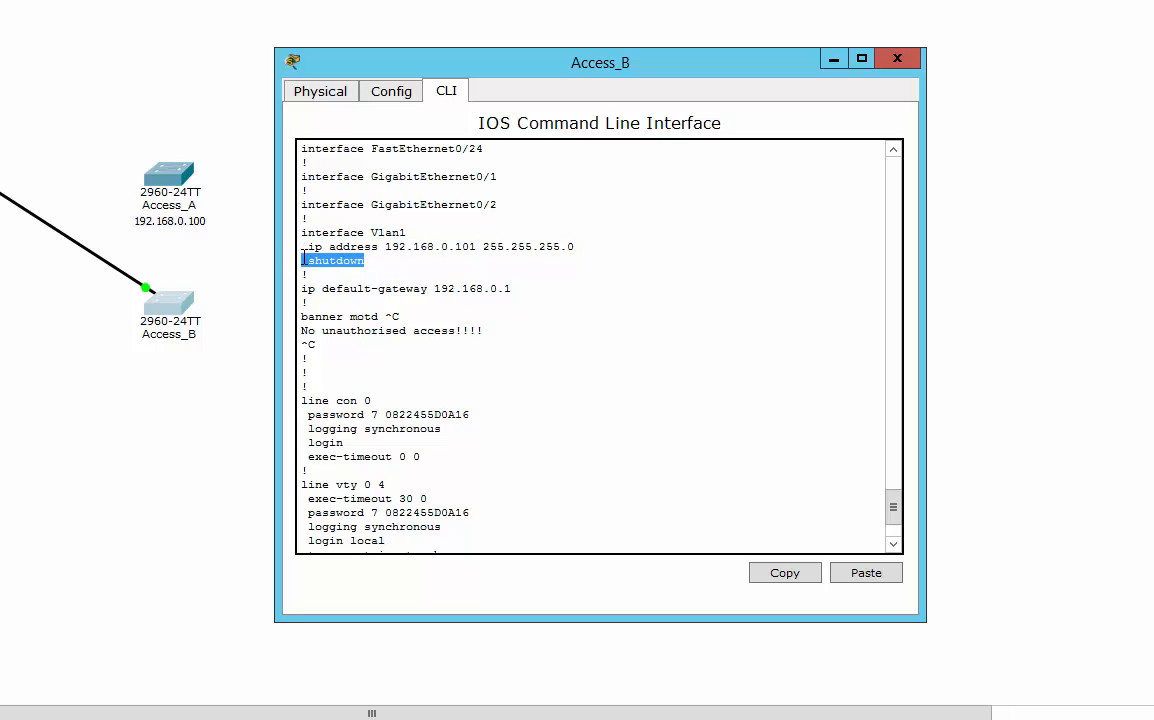
{"action": "left_click", "coordinate": [372, 262]}
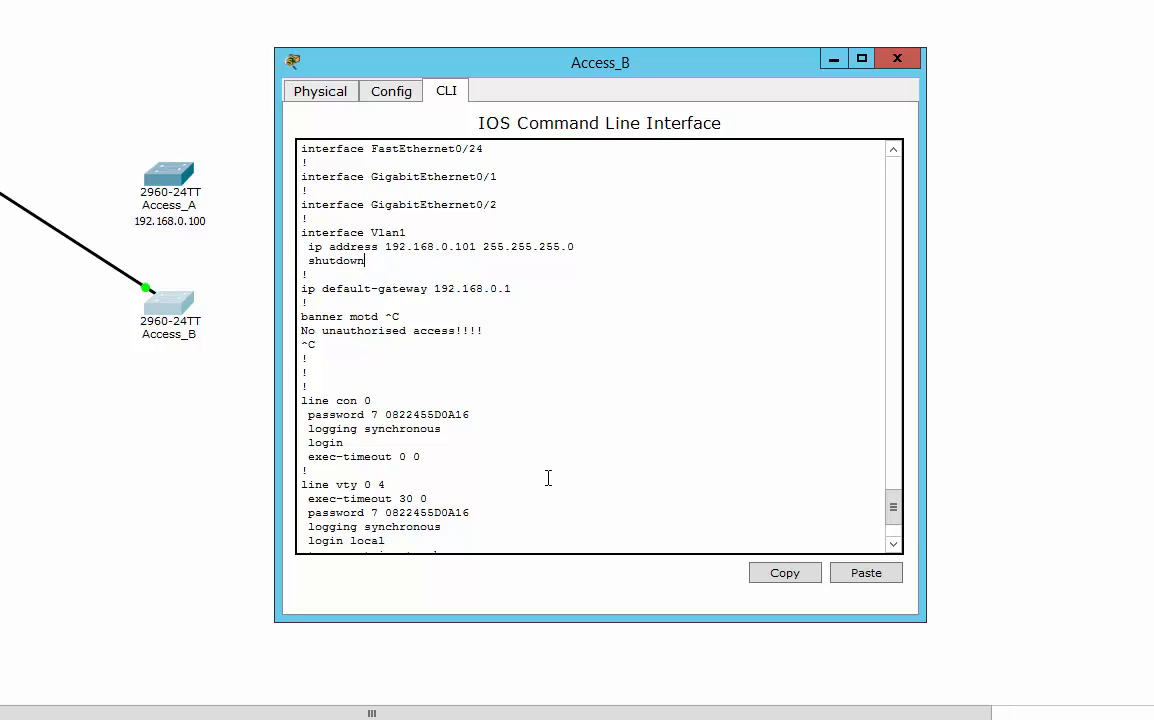
- Enter configuration mode on Access_B, bring up interface vlan 1 with no shutdown, and return to global configuration mode
{"action": "scroll", "coordinate": [549, 477], "scroll_direction": "down", "scroll_amount": 3}
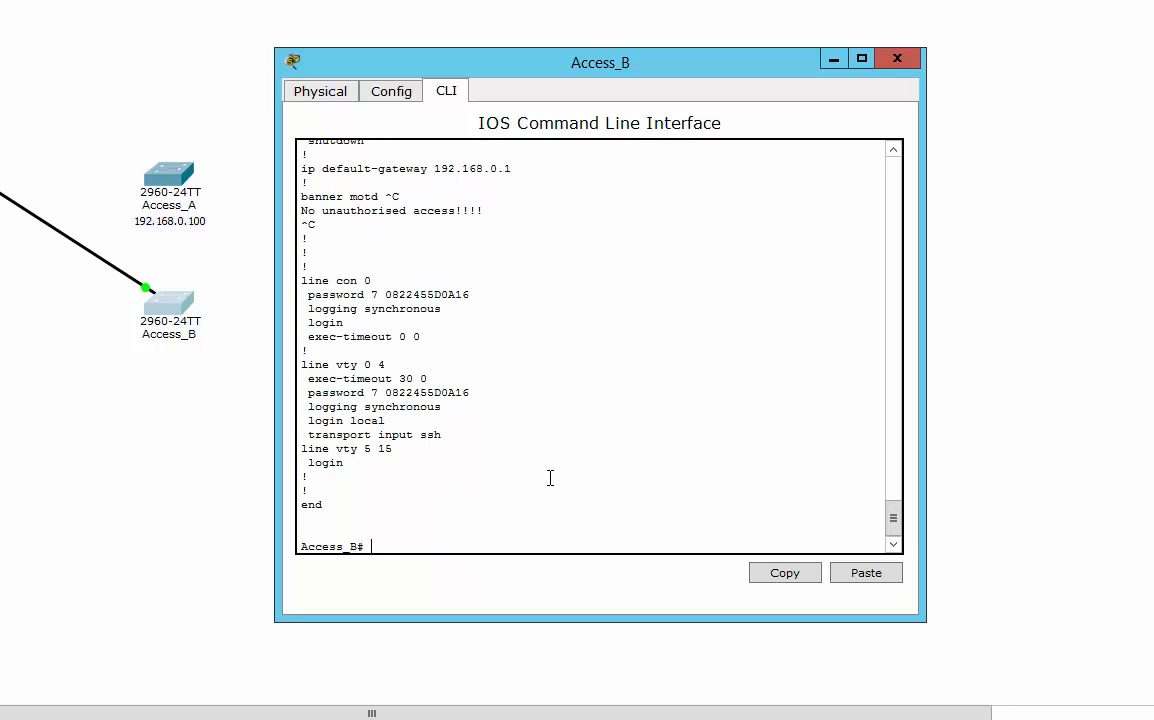
{"action": "type", "text": "conf t"}
{"action": "key", "text": "Return"}
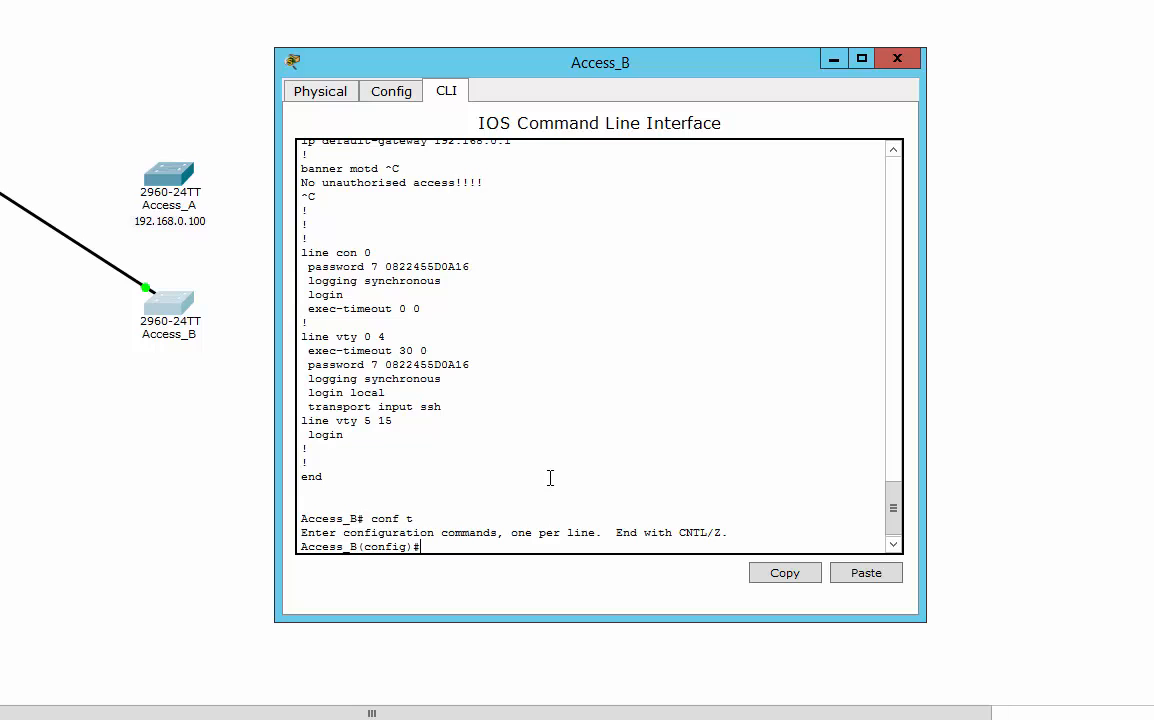
{"action": "type", "text": "int vlan 1"}
{"action": "key", "text": "Return"}
{"action": "type", "text": "no"}
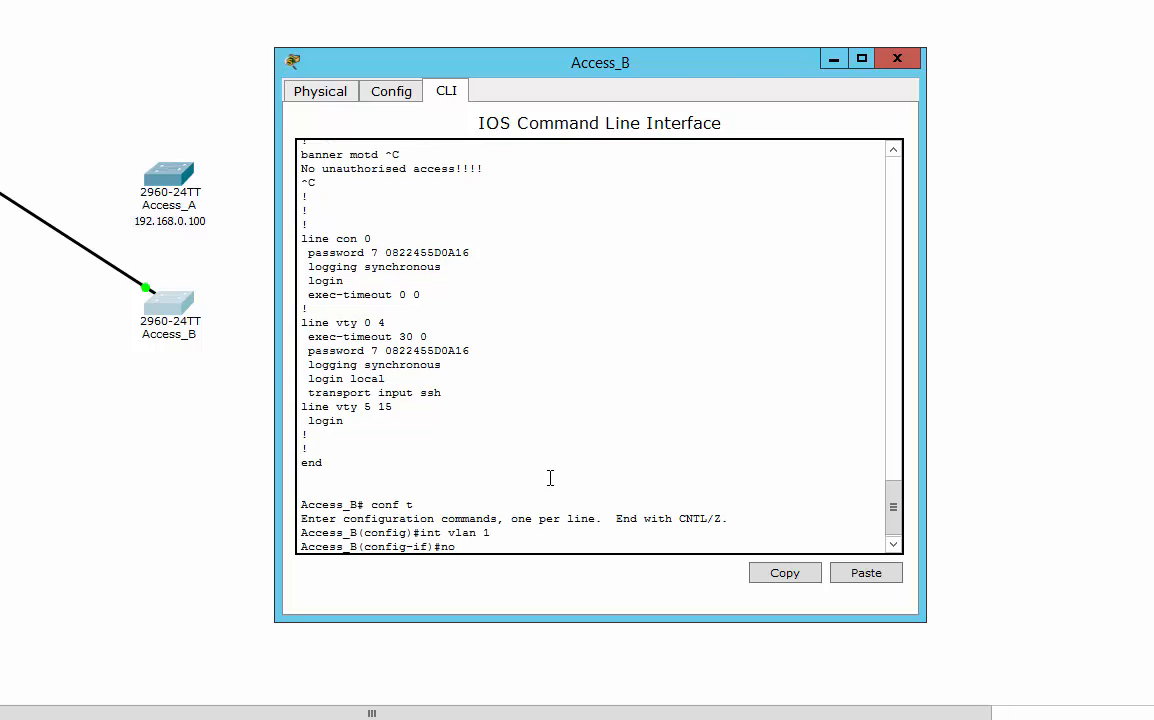
{"action": "type", "text": " shut"}
{"action": "key", "text": "Tab"}
{"action": "key", "text": "Return"}
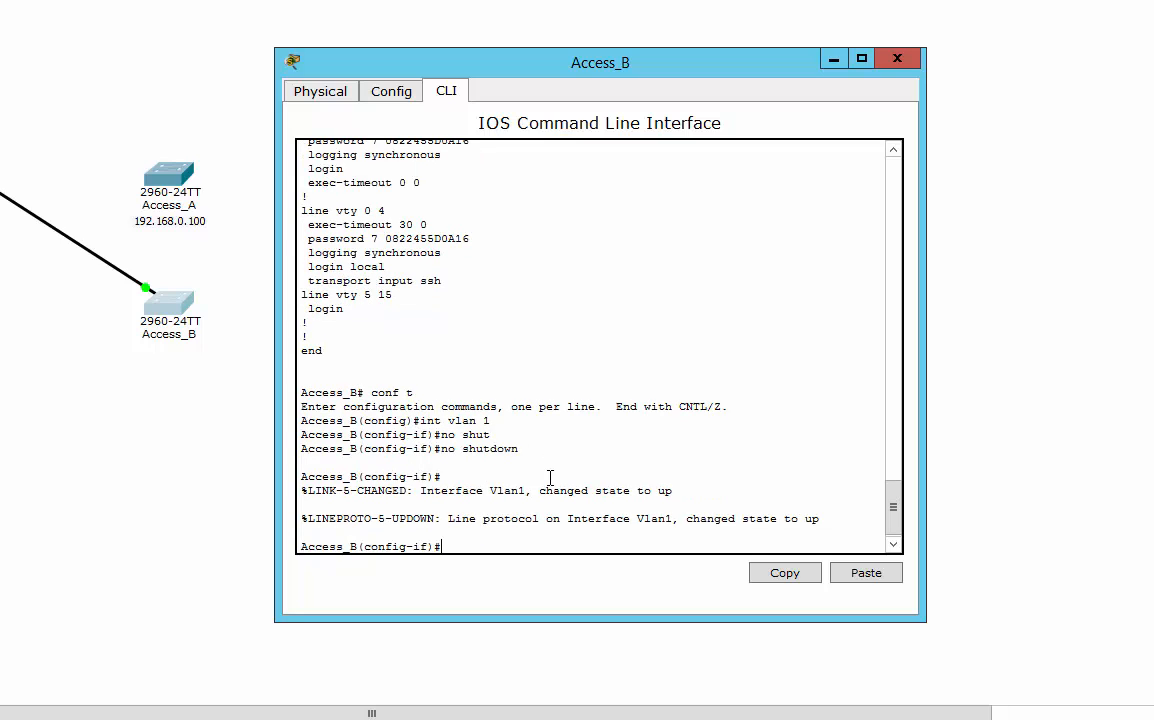
{"action": "type", "text": "ex"}
{"action": "key", "text": "Return"}
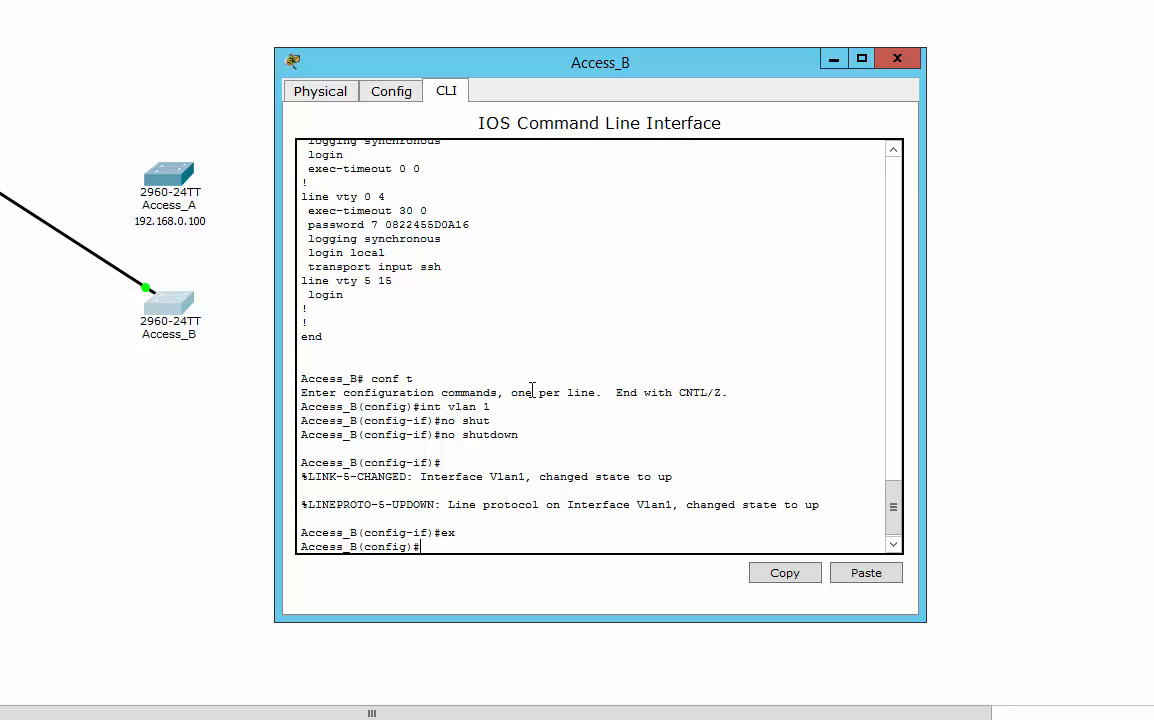
- Repeat the SSH connection to 192.168.0.101 from PC0's Command Prompt, check its response, and put PC0's window away
{"action": "left_click", "coordinate": [211, 380]}
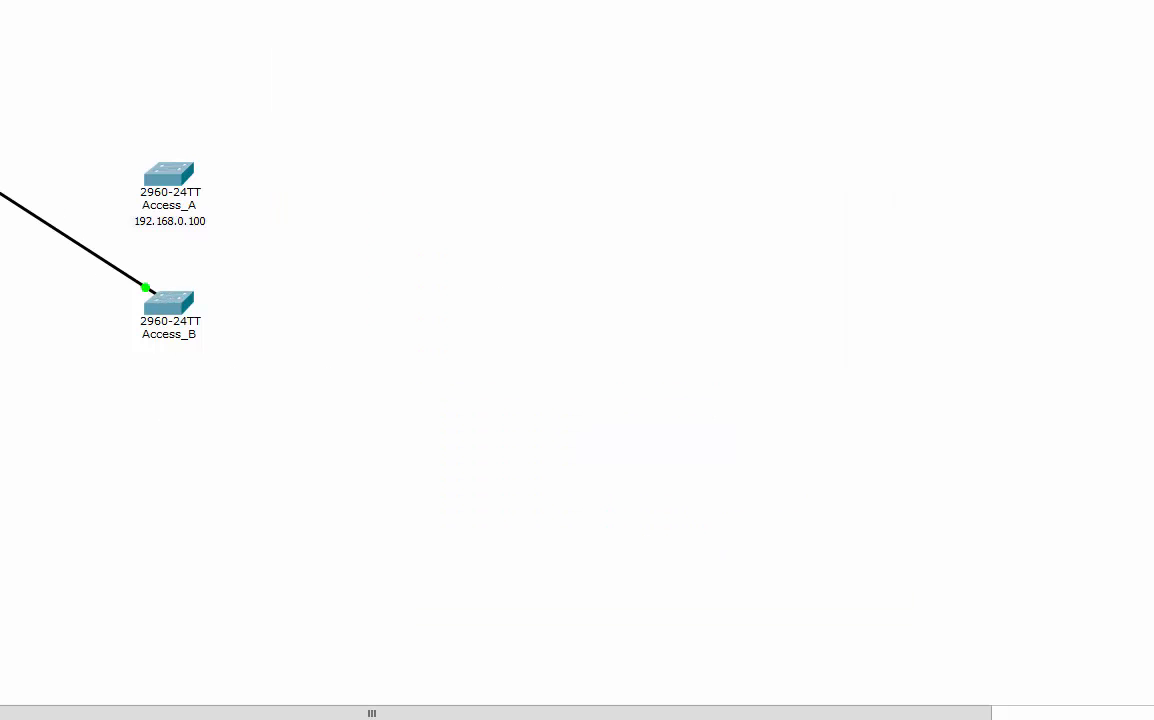
{"action": "left_click", "coordinate": [2, 160]}
{"action": "left_click", "coordinate": [697, 213]}
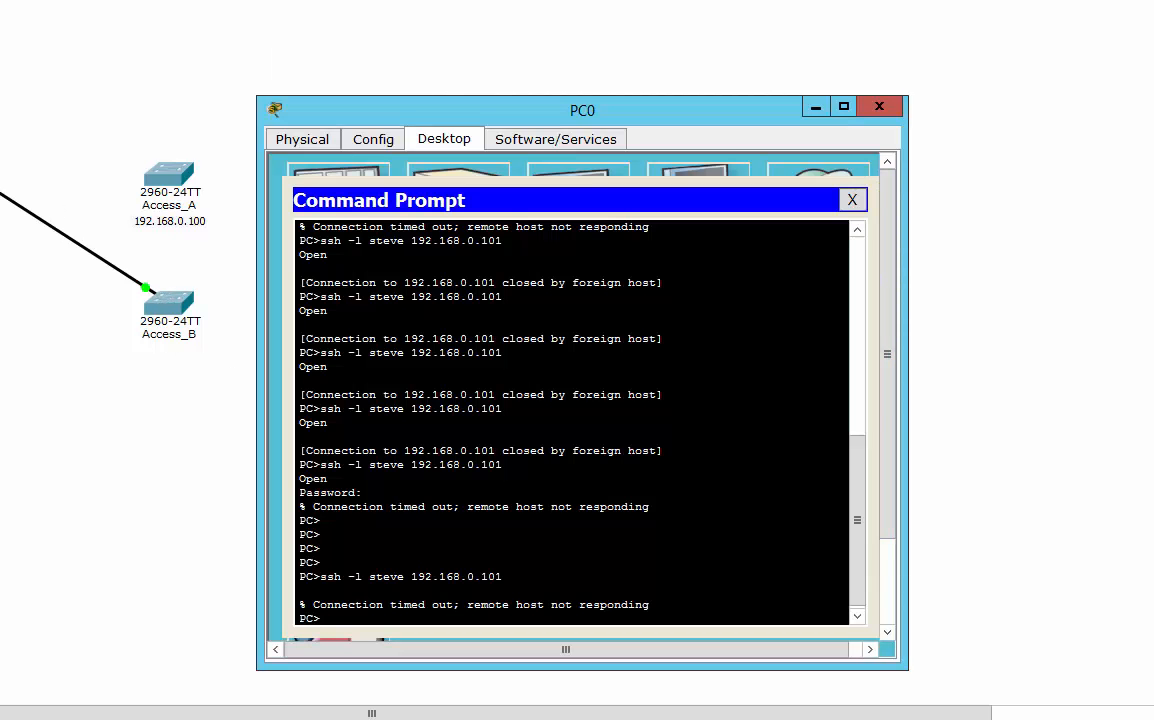
{"action": "key", "text": "Up"}
{"action": "key", "text": "Return"}
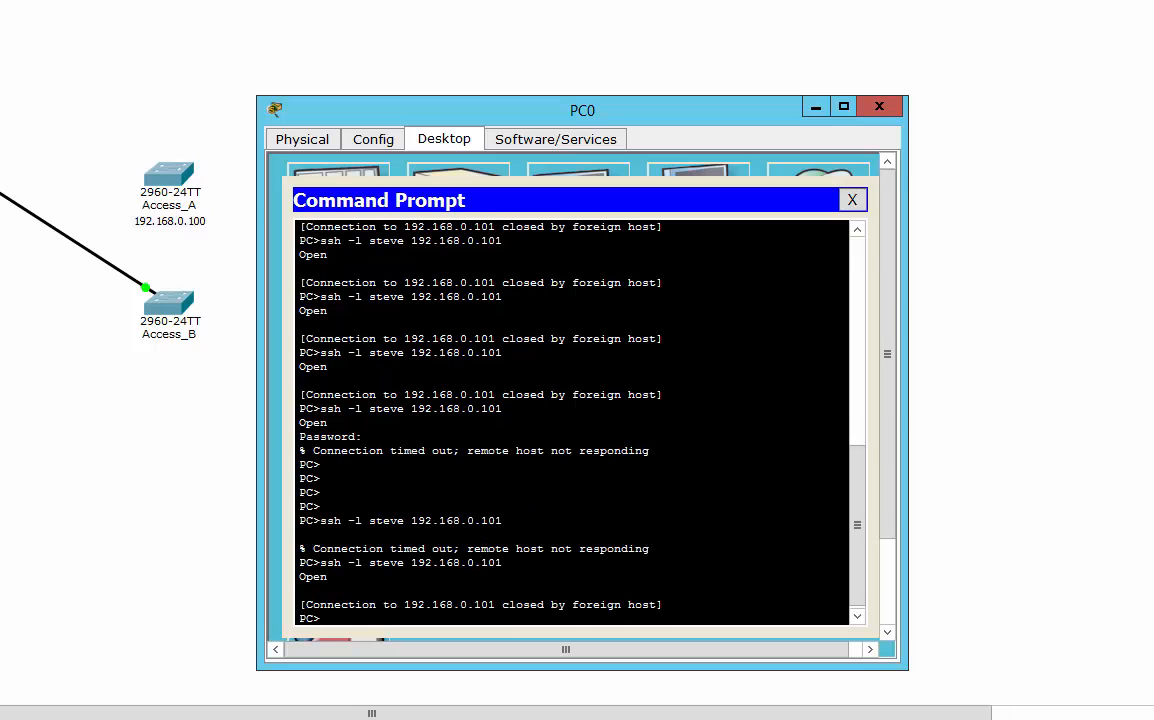
{"action": "left_click_drag", "start_coordinate": [663, 604], "coordinate": [291, 607]}
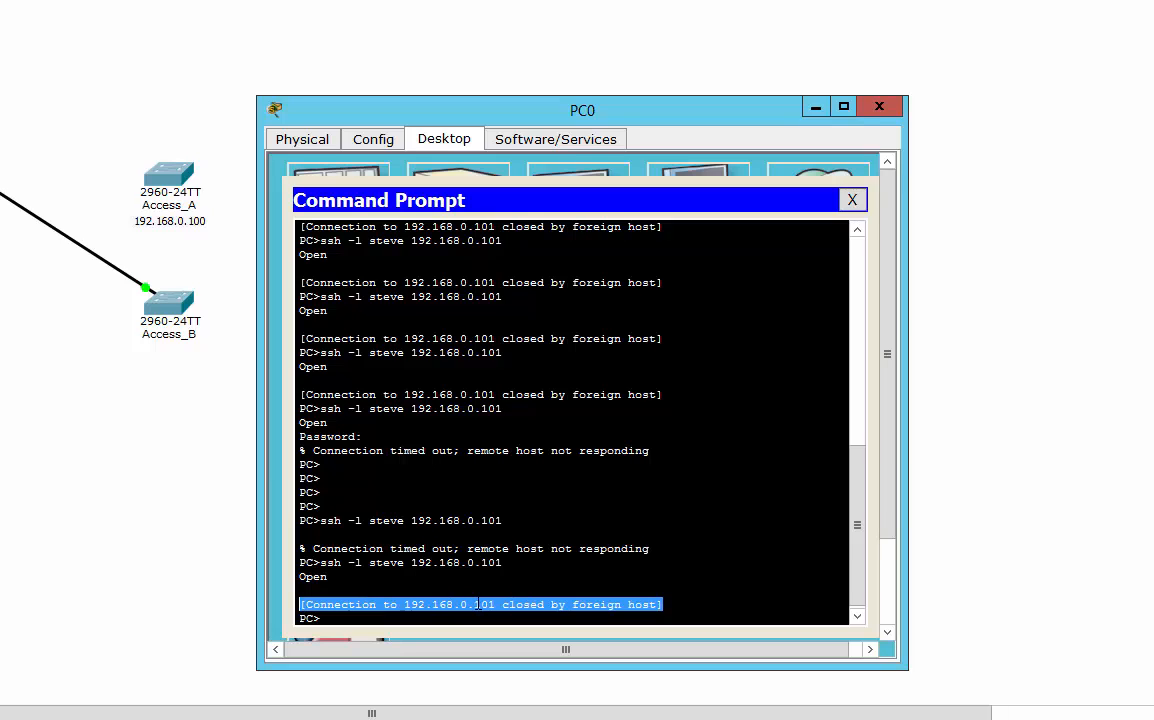
{"action": "left_click", "coordinate": [443, 605]}
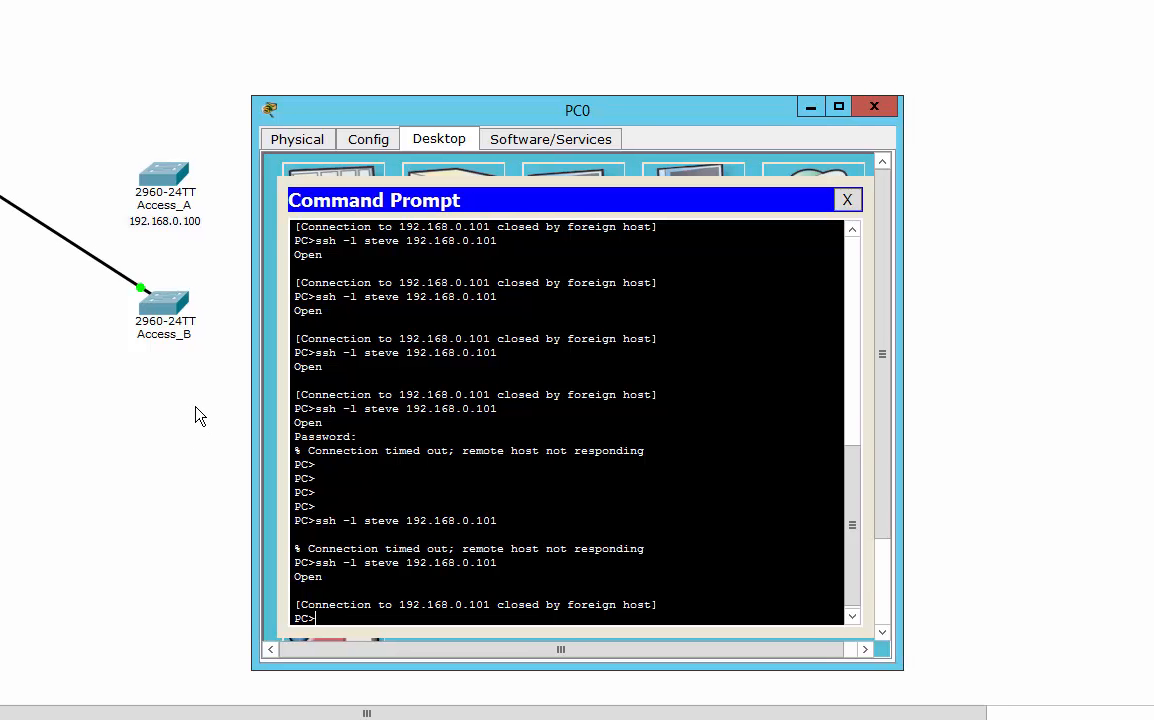
{"action": "left_click", "coordinate": [815, 106]}
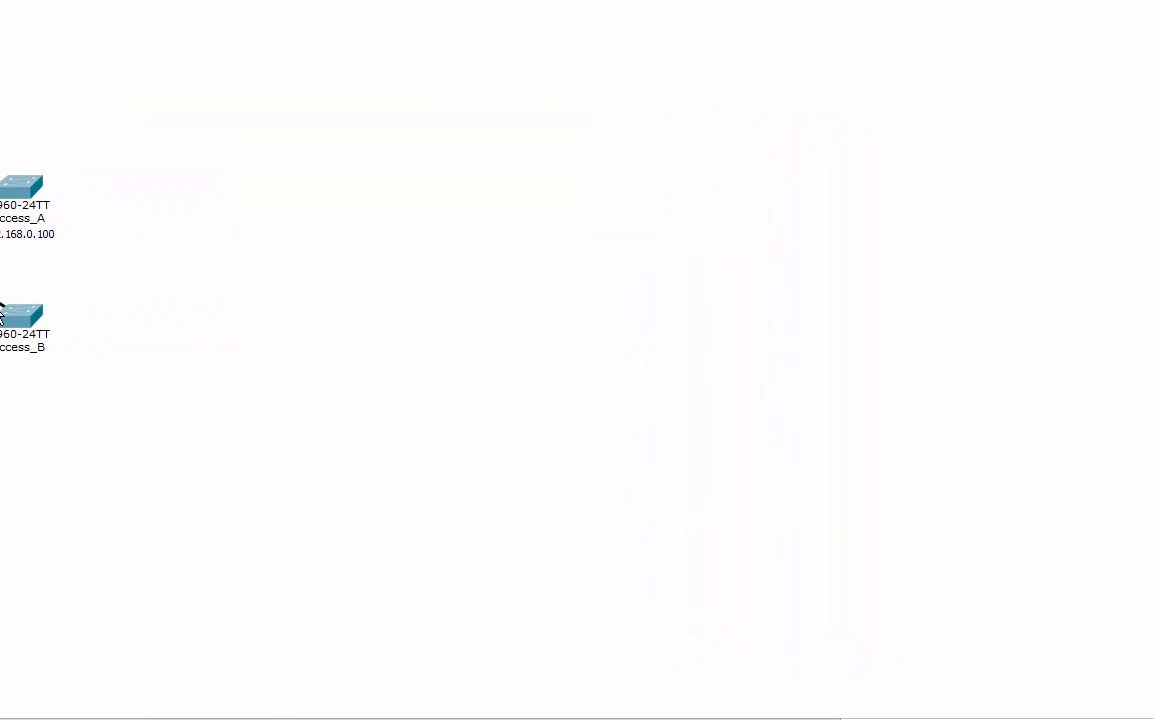
- Generate RSA keys on Access_B with crypto key generate rsa, using a 1024-bit modulus
{"action": "left_click", "coordinate": [17, 318]}
{"action": "left_click_drag", "start_coordinate": [498, 124], "coordinate": [466, 63]}
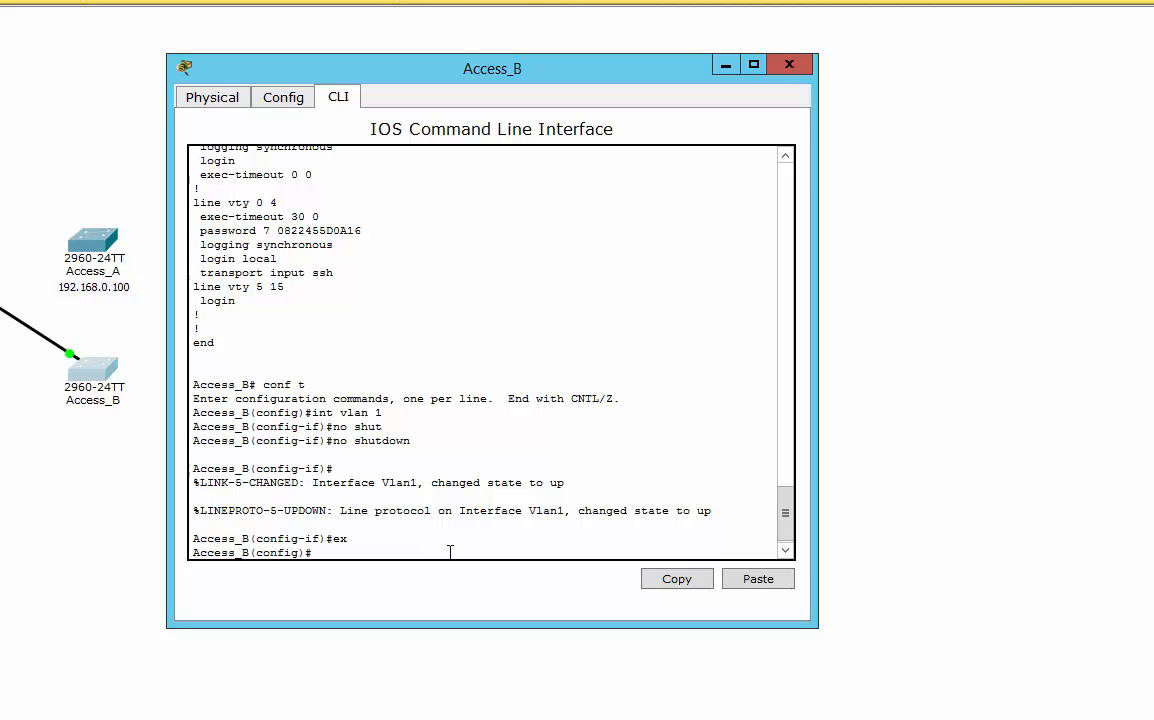
{"action": "type", "text": "cry"}
{"action": "key", "text": "Tab"}
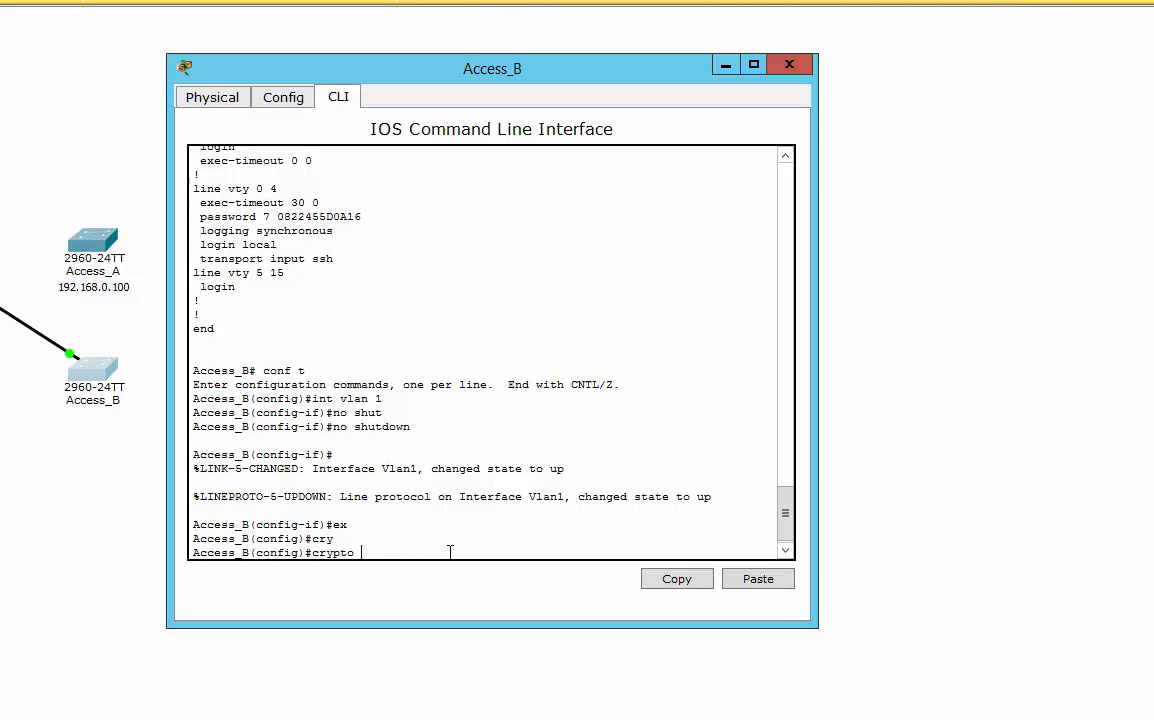
{"action": "type", "text": "key gen"}
{"action": "key", "text": "Tab"}
{"action": "type", "text": "rs"}
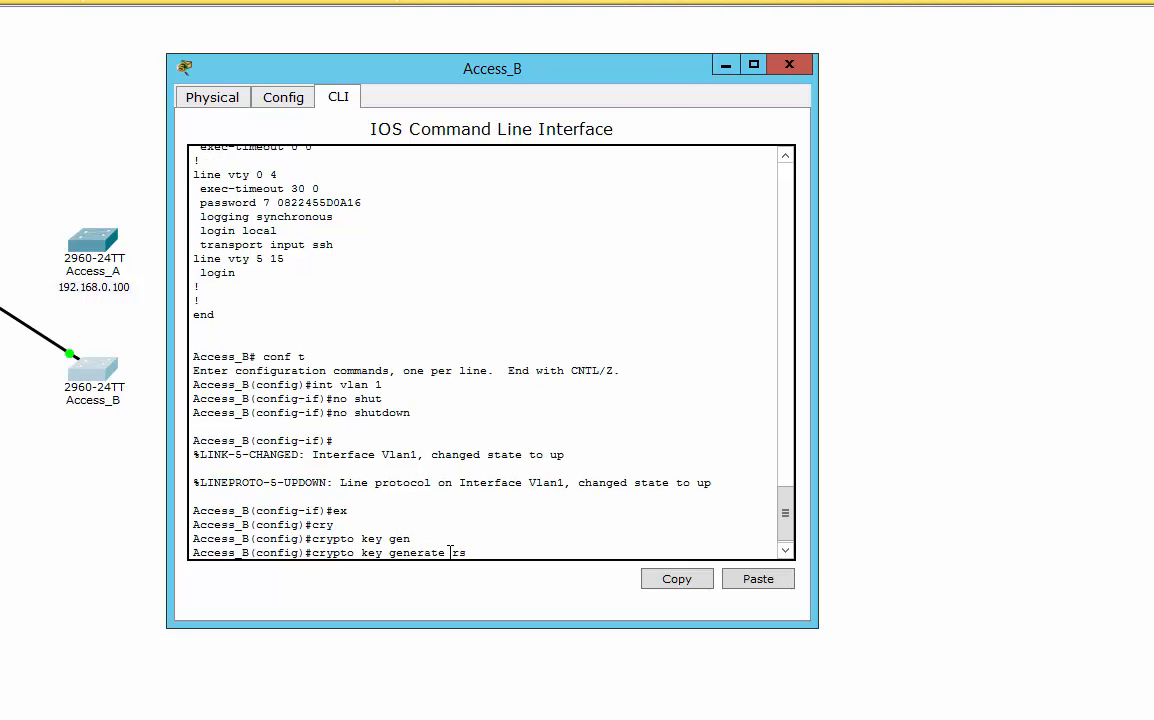
{"action": "key", "text": "Return"}
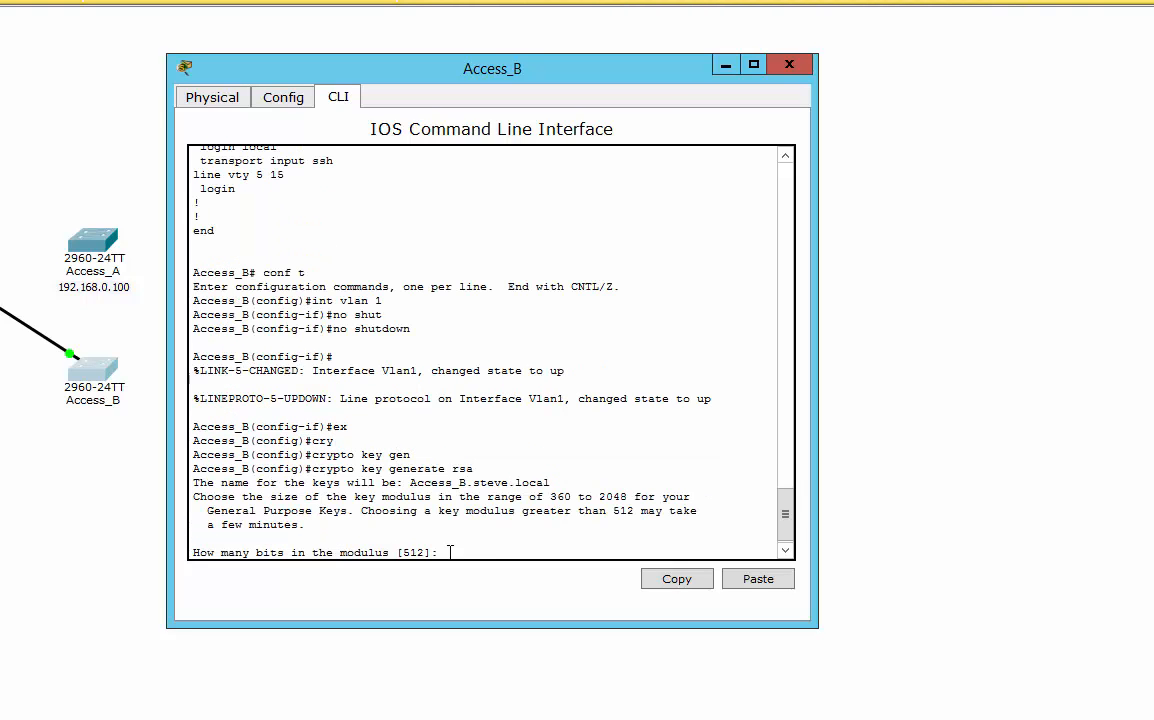
{"action": "type", "text": "1024"}
{"action": "key", "text": "Return"}
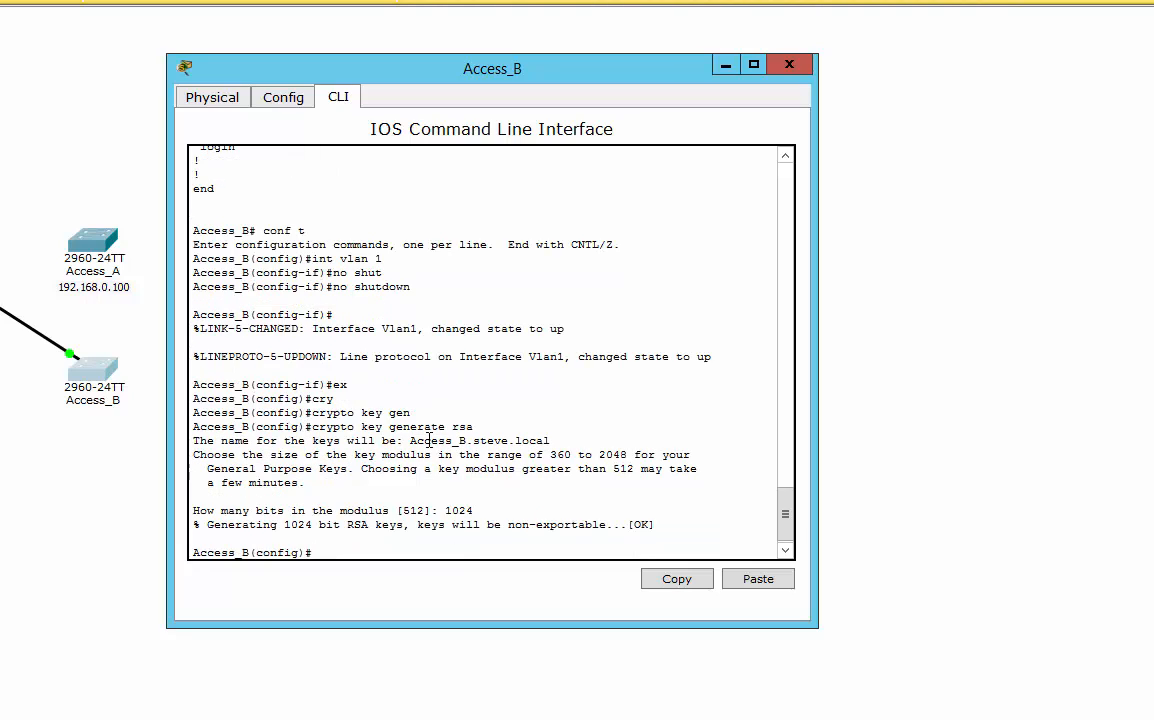
- Save Access_B's configuration with do wr and close its window
{"action": "type", "text": "do wr"}
{"action": "key", "text": "Return"}
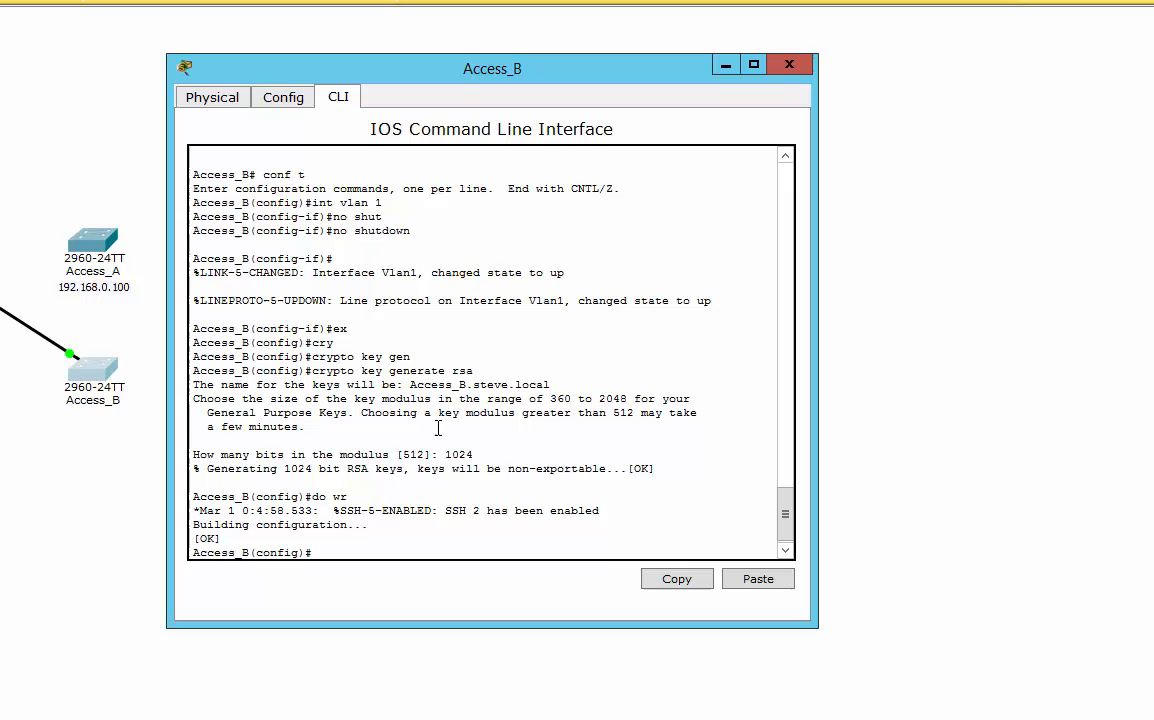
{"action": "left_click", "coordinate": [791, 65]}
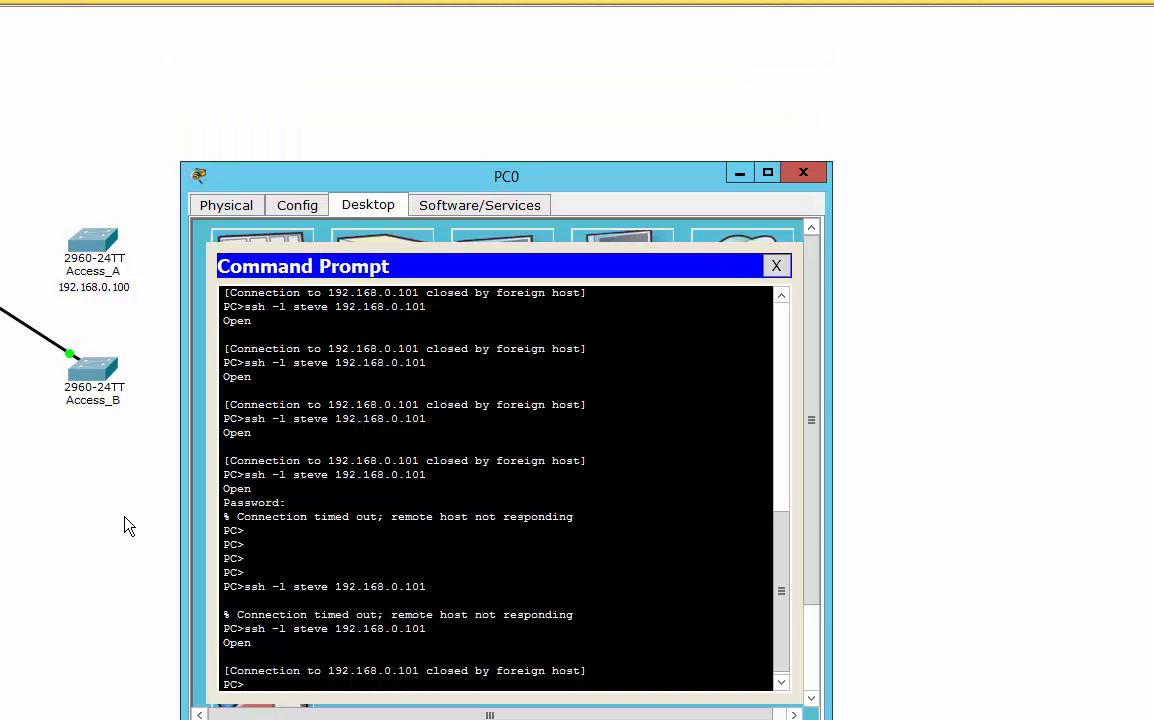
- Connect from PC0 to 192.168.0.101 over SSH again, enter the login password, and request privileged mode with en
{"action": "left_click_drag", "start_coordinate": [465, 185], "coordinate": [439, 115]}
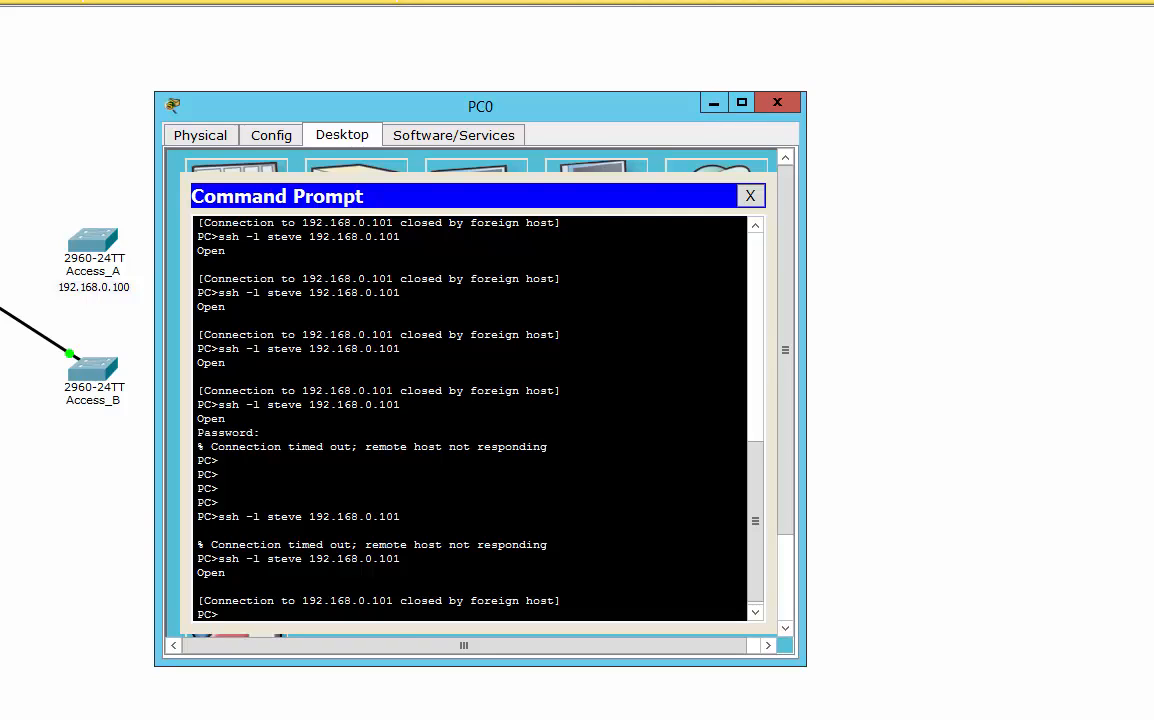
{"action": "key", "text": "Up"}
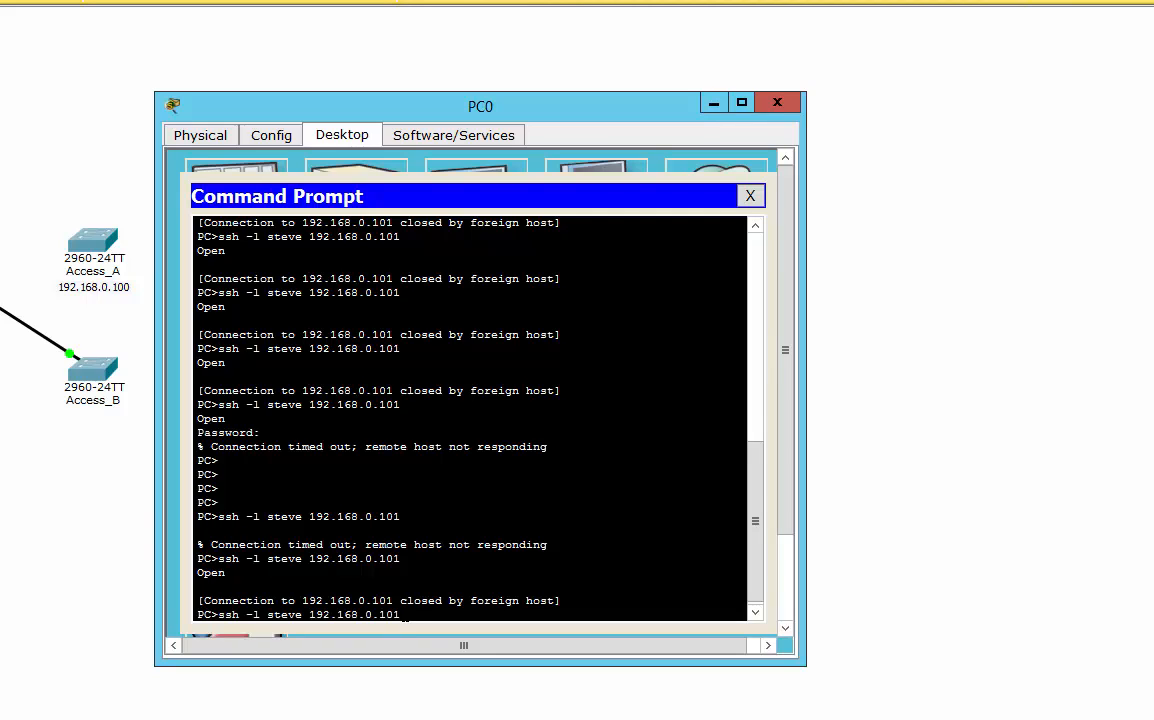
{"action": "key", "text": "Return"}
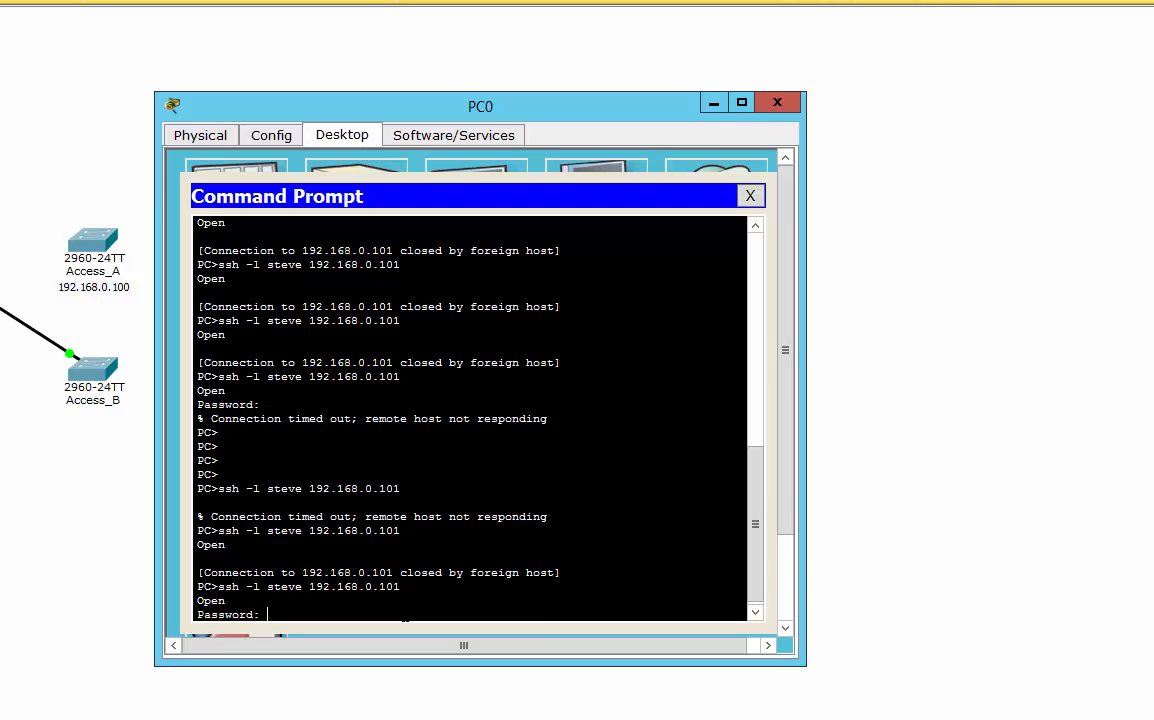
{"action": "key", "text": "Return"}
{"action": "type", "text": "ess_B>e"}
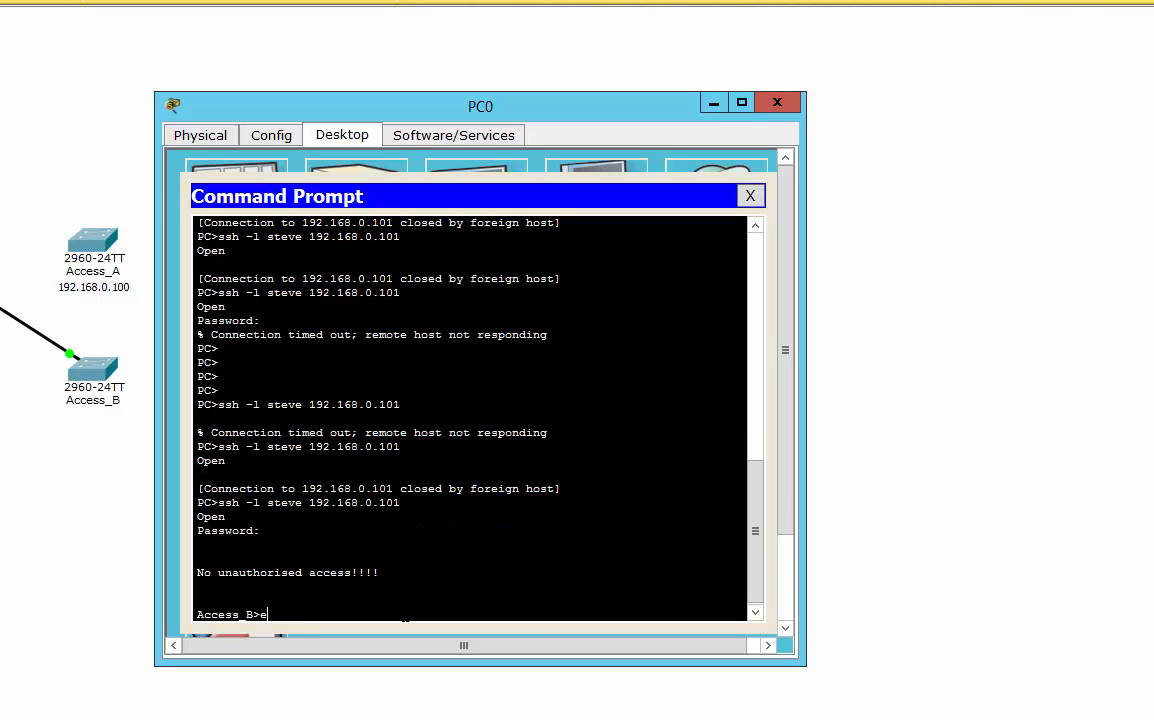
{"action": "type", "text": "n"}
{"action": "key", "text": "Return"}
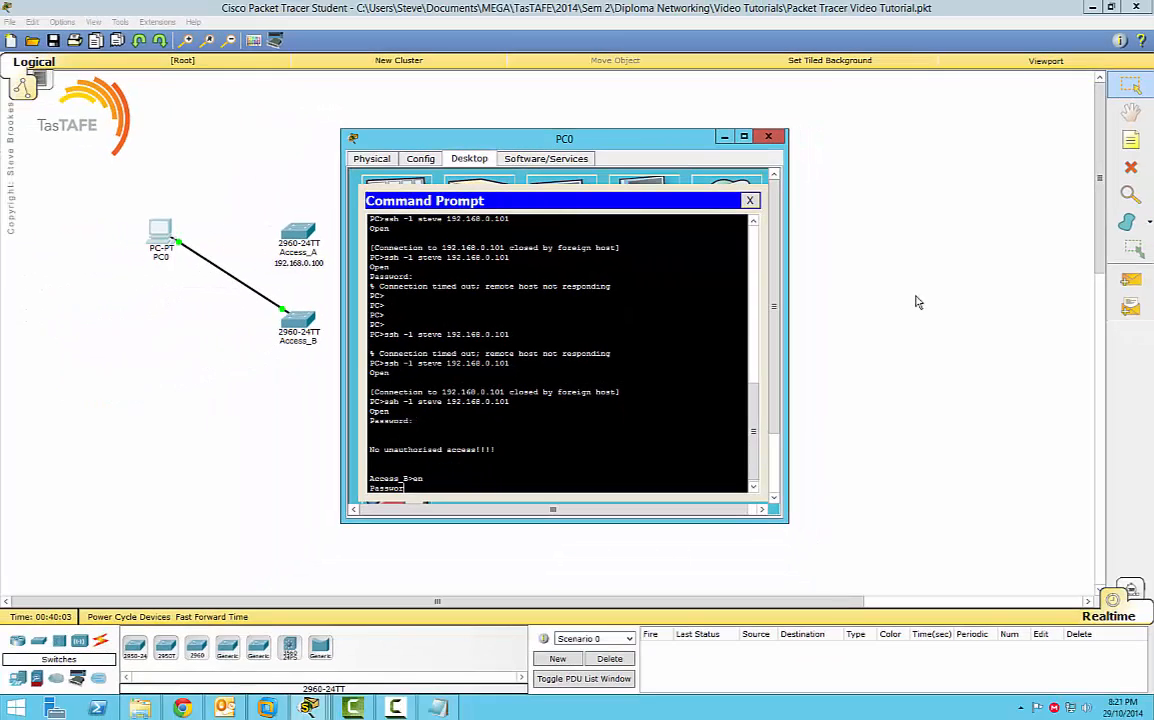
- Close PC0's window and display the port and address summary of Access_A in the workspace
{"action": "left_click", "coordinate": [769, 137]}
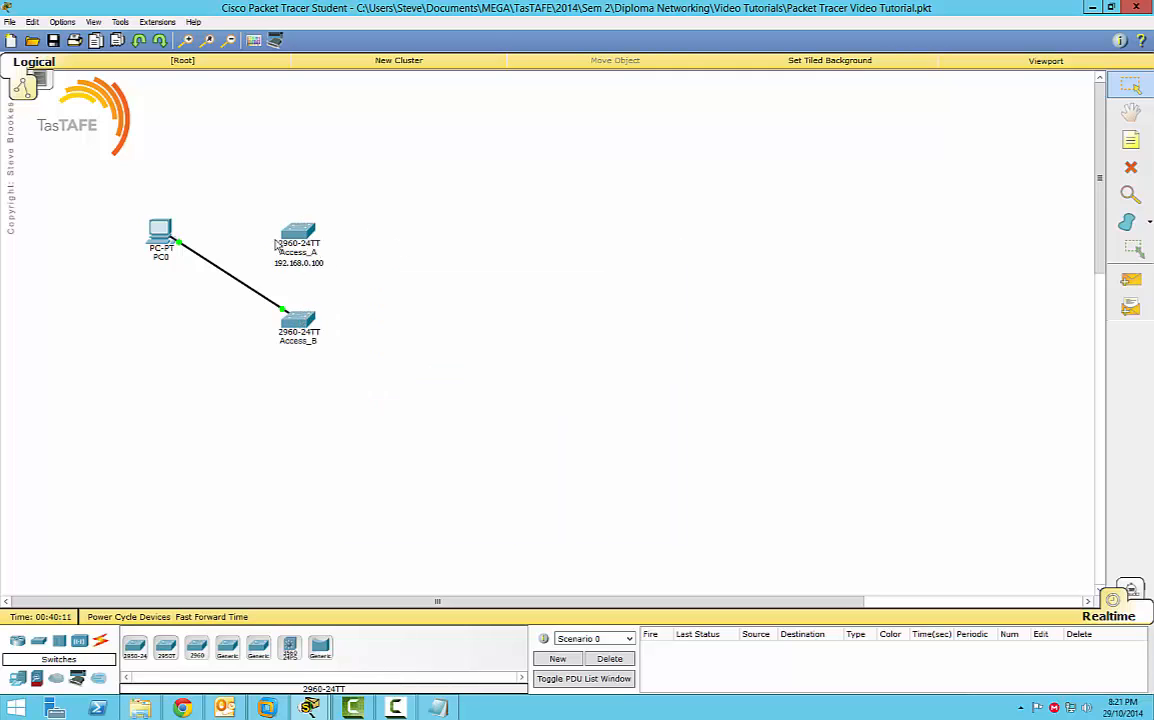
{"action": "mouse_move", "coordinate": [304, 238]}
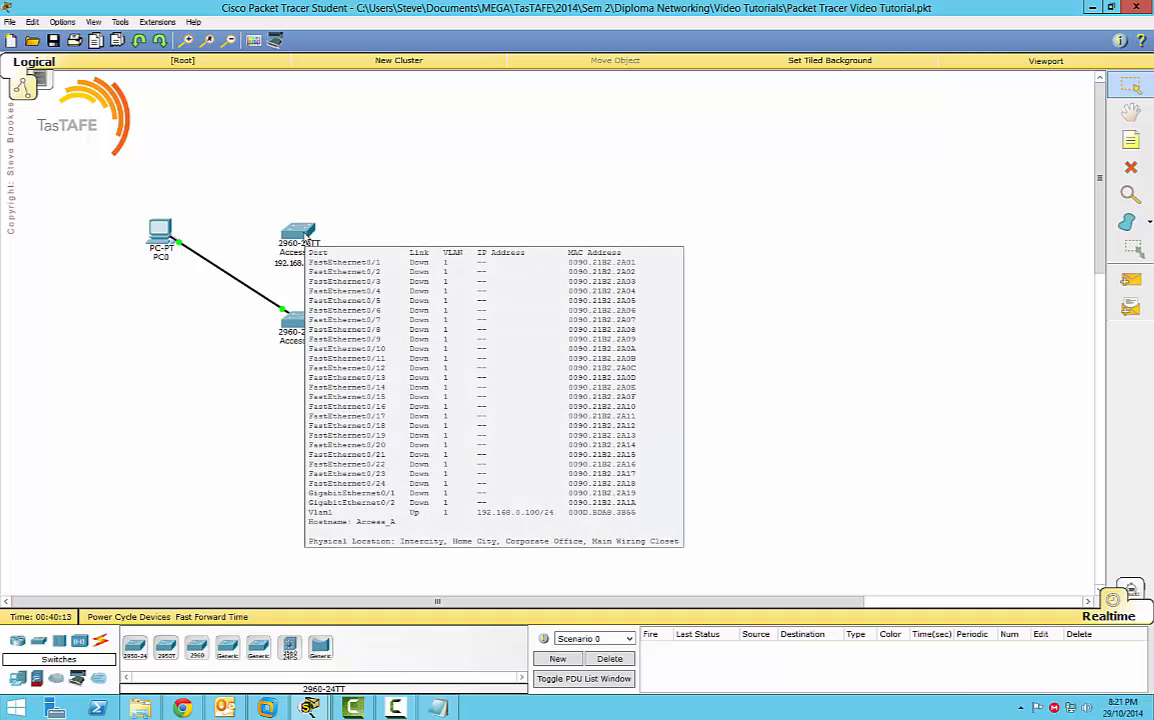